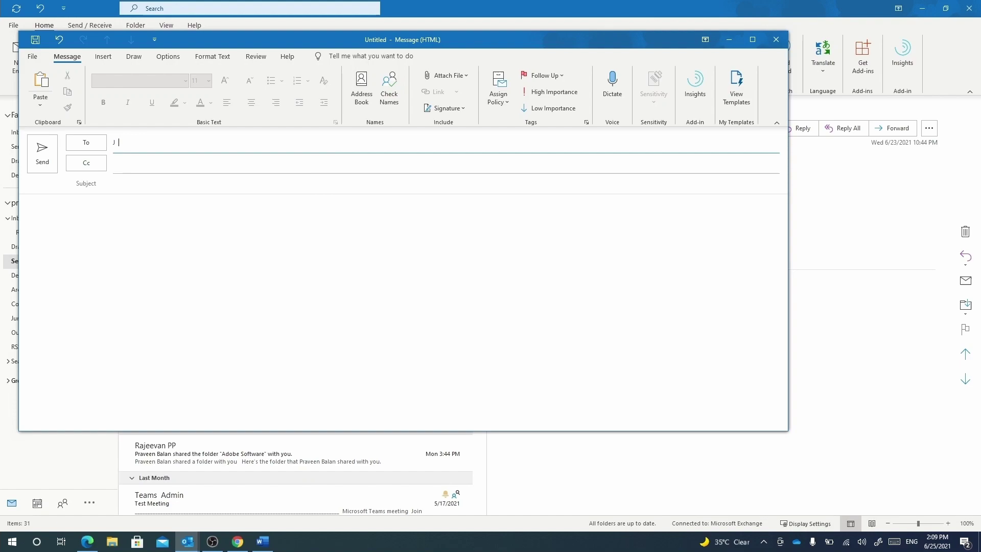
# Address the email to the suggested contact and give it the subject 'This is testing my signatures'.
pyautogui.write('juv')
pyautogui.press('Tab')
pyautogui.press('Tab')
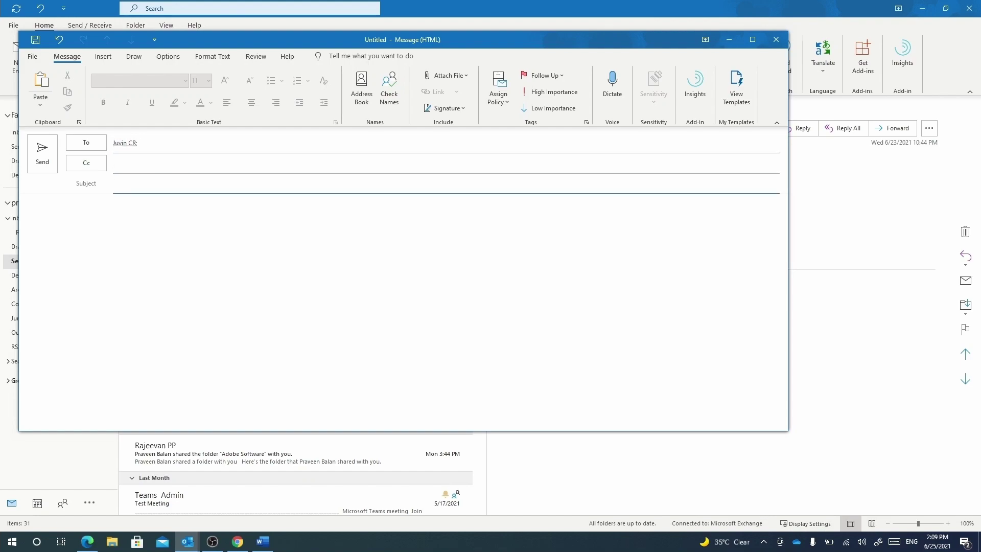
pyautogui.write('This')
pyautogui.write('is testing my signatures')
pyautogui.press('Tab')
# Write a 'Hello,' greeting in the body and add the Content Manager signature below it.
pyautogui.write('Hello,')
pyautogui.press('Return')
pyautogui.press('Return')
pyautogui.write('See n')
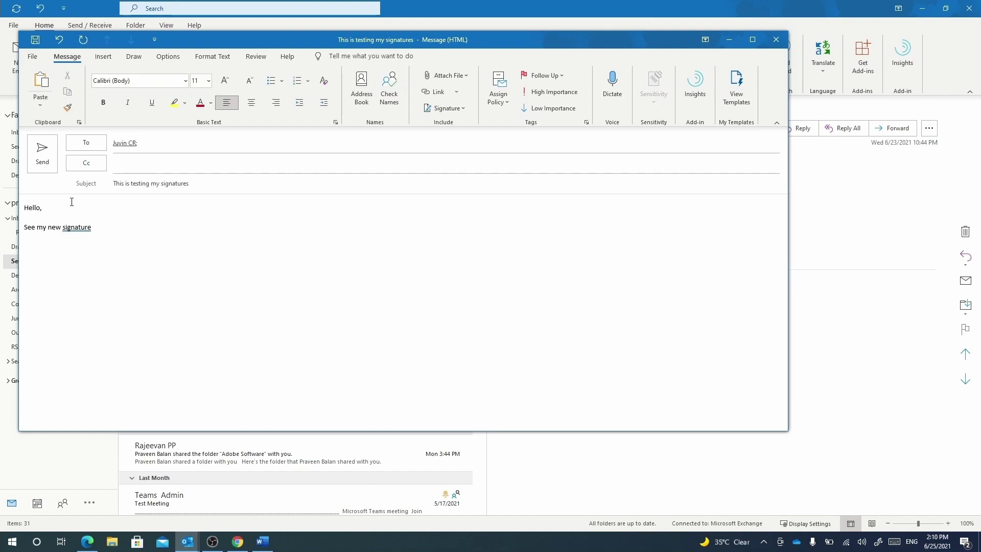
pyautogui.click(462, 109)
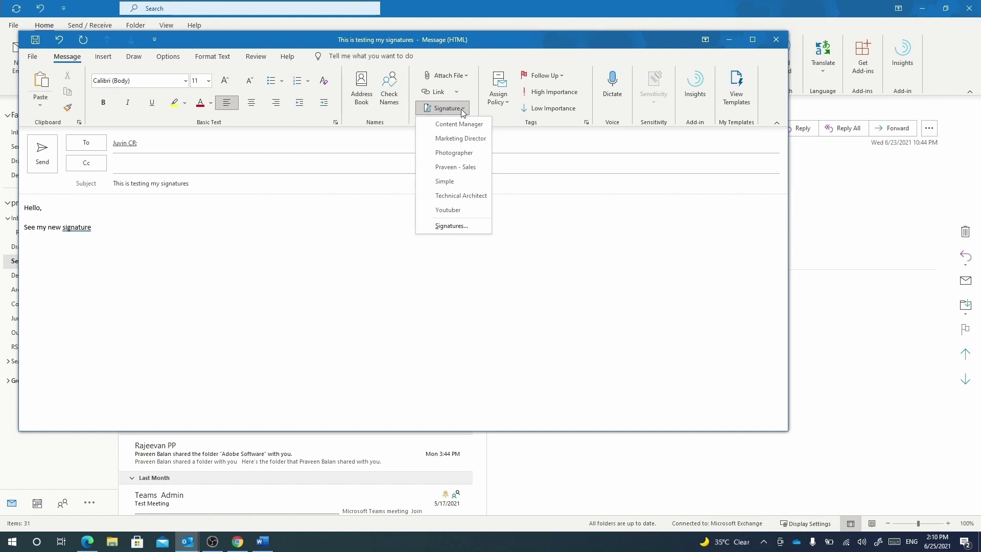
pyautogui.click(460, 125)
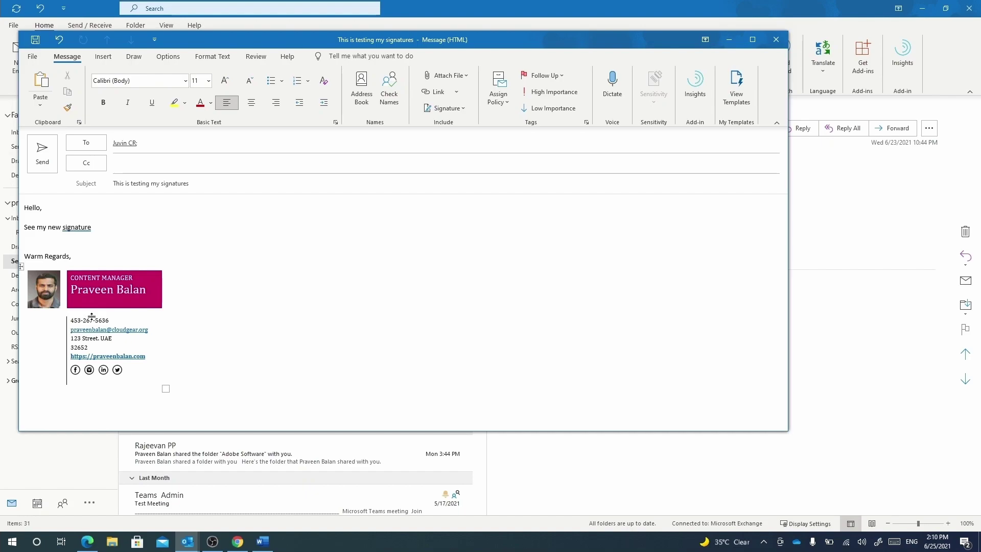
# Send the test message and view it and the RE: Hi Hello message in Sent Items.
pyautogui.click(42, 153)
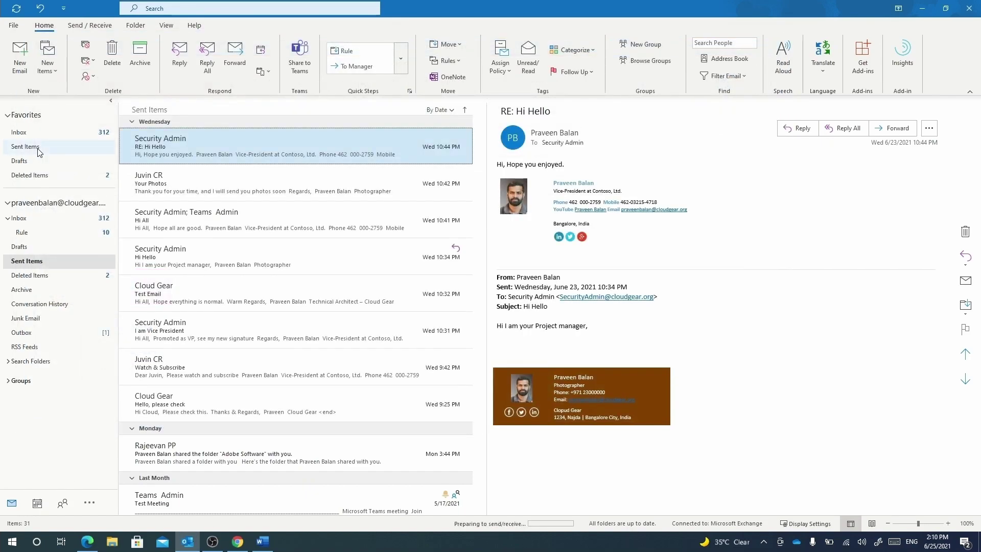
pyautogui.click(194, 161)
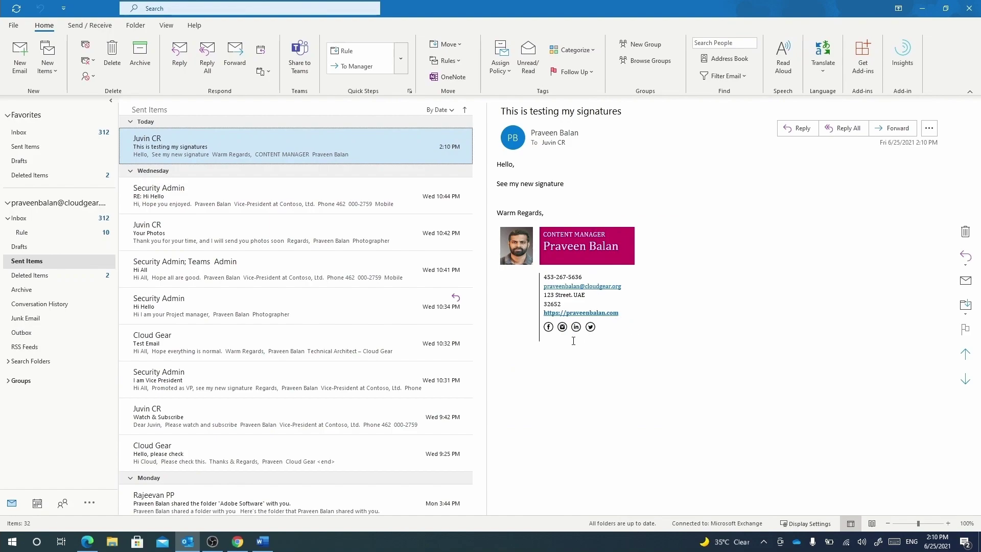
pyautogui.click(440, 199)
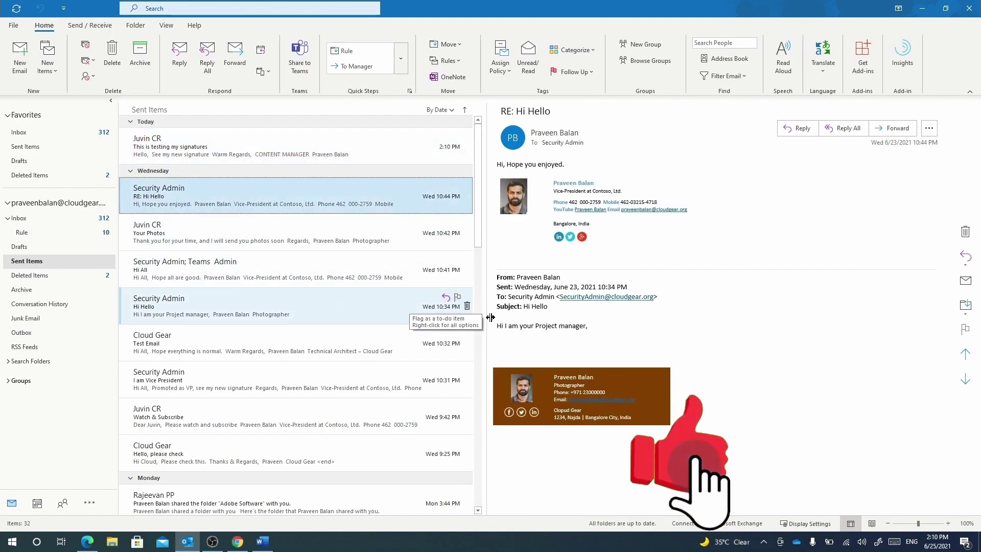
# Compare signatures on the Your Photos, Hi All, Test Email, Hello and Watch & Subscribe messages.
pyautogui.click(168, 225)
pyautogui.click(201, 271)
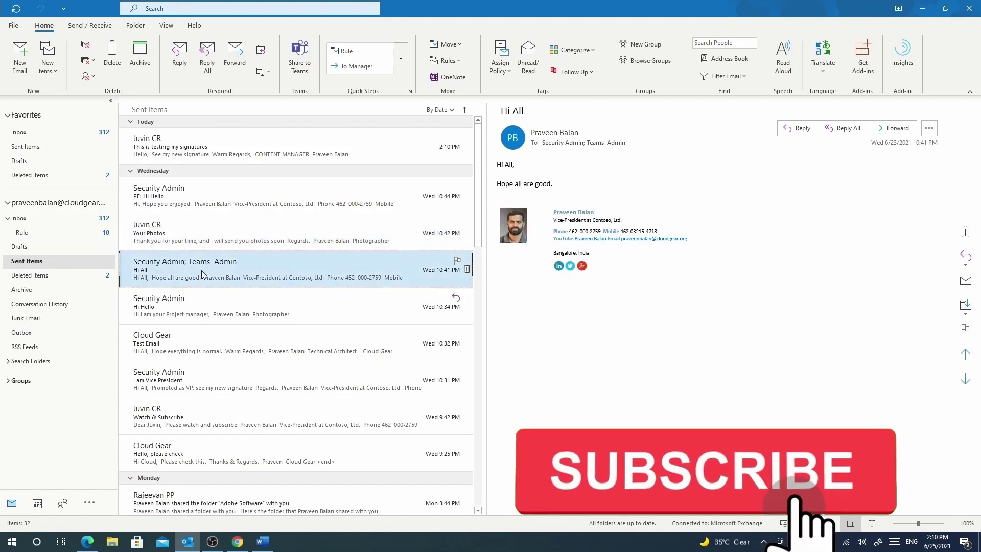
pyautogui.click(189, 342)
pyautogui.click(189, 450)
pyautogui.moveTo(628, 344)
pyautogui.mouseDown()
pyautogui.moveTo(532, 220)
pyautogui.moveTo(497, 200)
pyautogui.mouseUp()
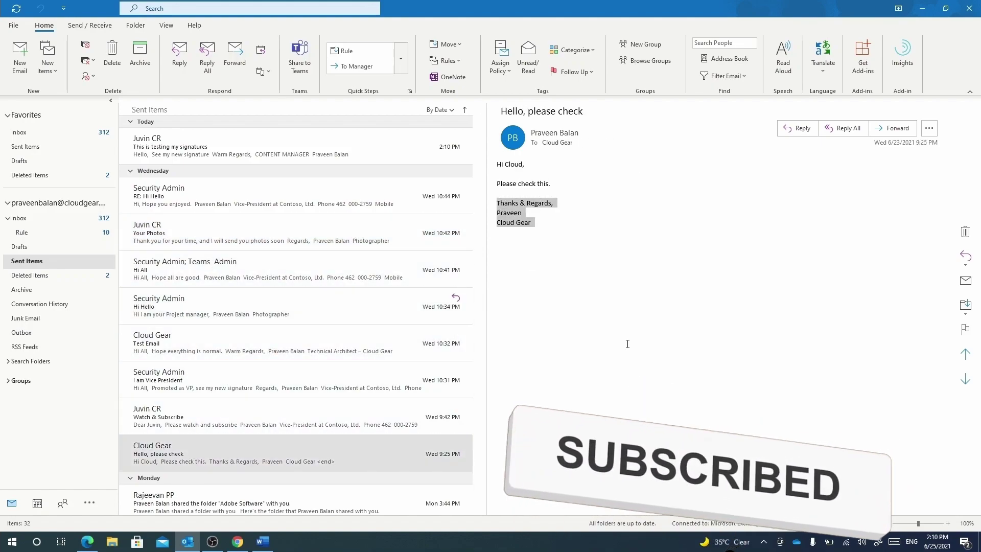
pyautogui.click(358, 417)
pyautogui.moveTo(687, 230)
pyautogui.mouseDown()
pyautogui.moveTo(582, 210)
pyautogui.moveTo(586, 224)
pyautogui.mouseUp()
pyautogui.click(606, 352)
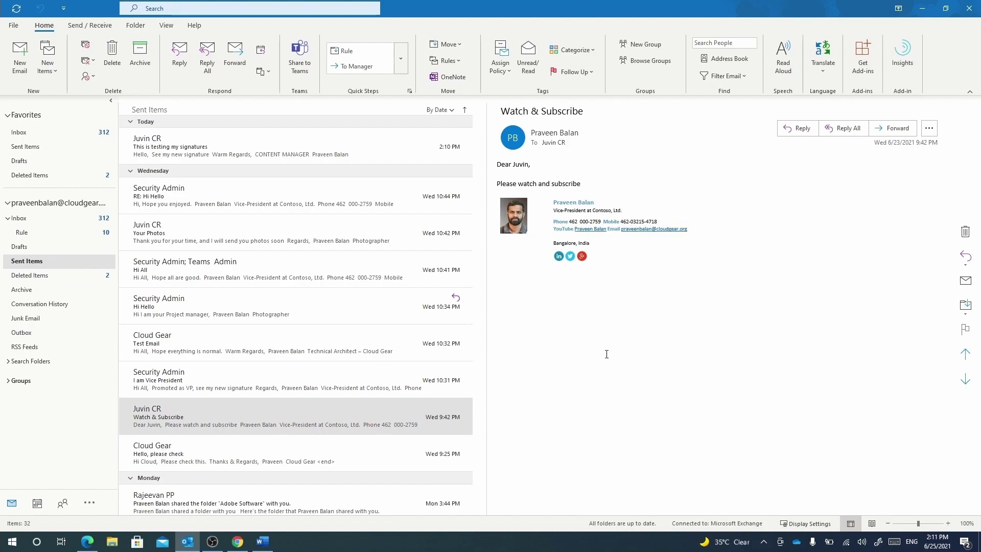
# Open Outlook Options from the File view and switch to the Mail page.
pyautogui.click(21, 26)
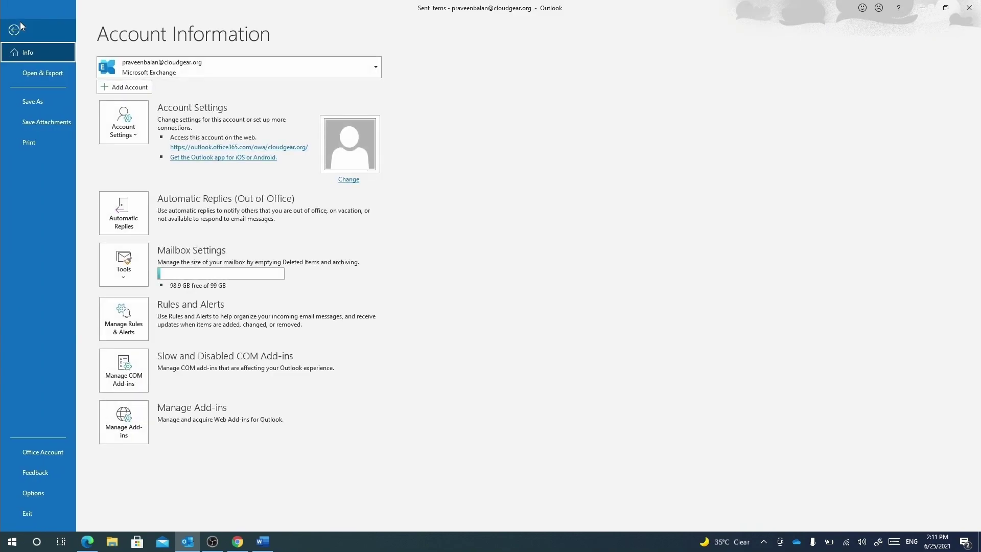
pyautogui.click(41, 492)
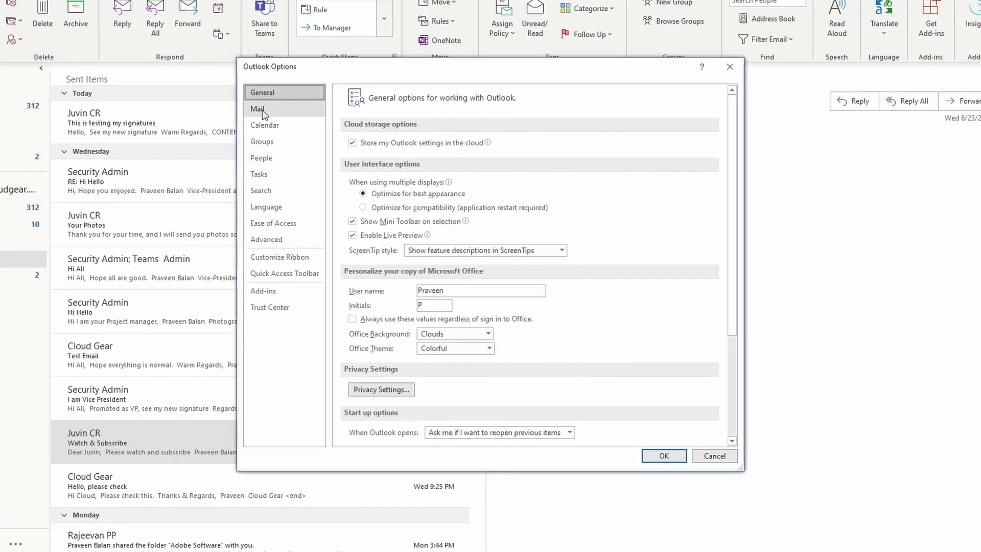
pyautogui.click(280, 124)
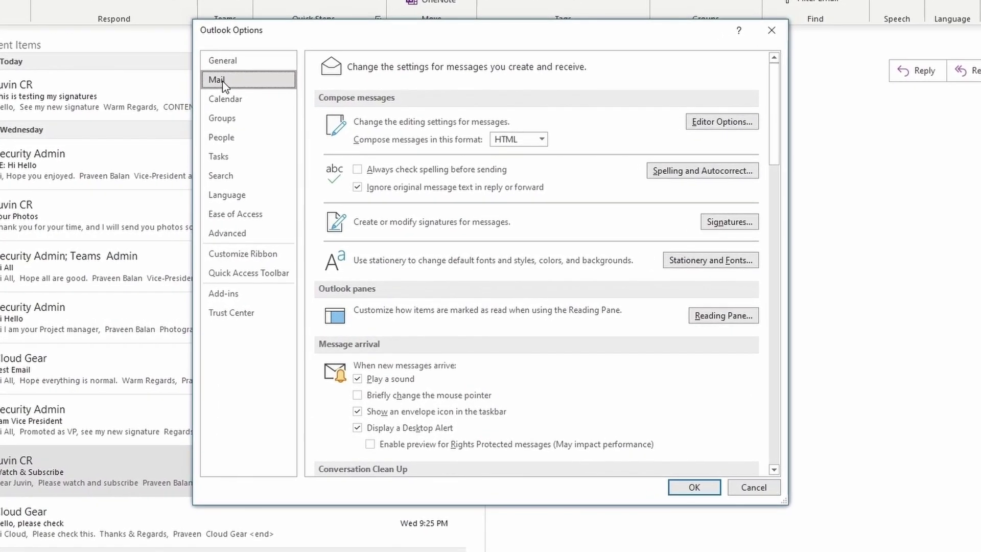
# Open Signatures and Stationery and preview the Photographer, Marketing Director, sales and Simple signatures.
pyautogui.click(731, 221)
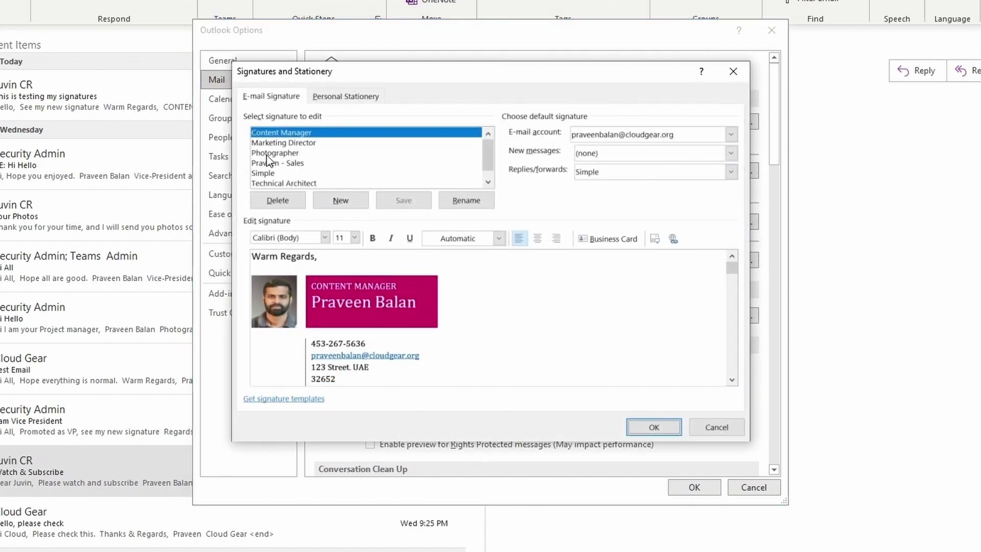
pyautogui.click(276, 152)
pyautogui.click(283, 142)
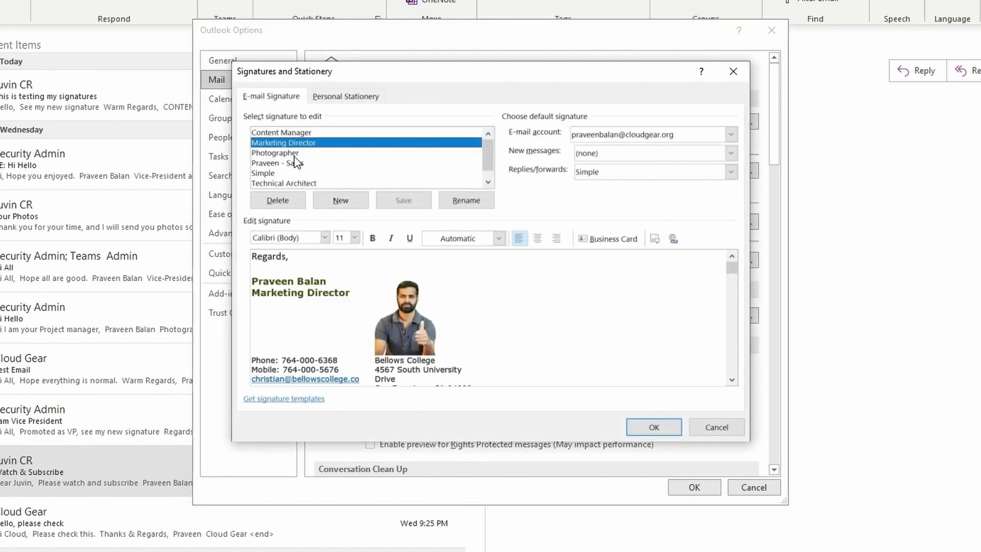
pyautogui.click(294, 156)
pyautogui.click(292, 164)
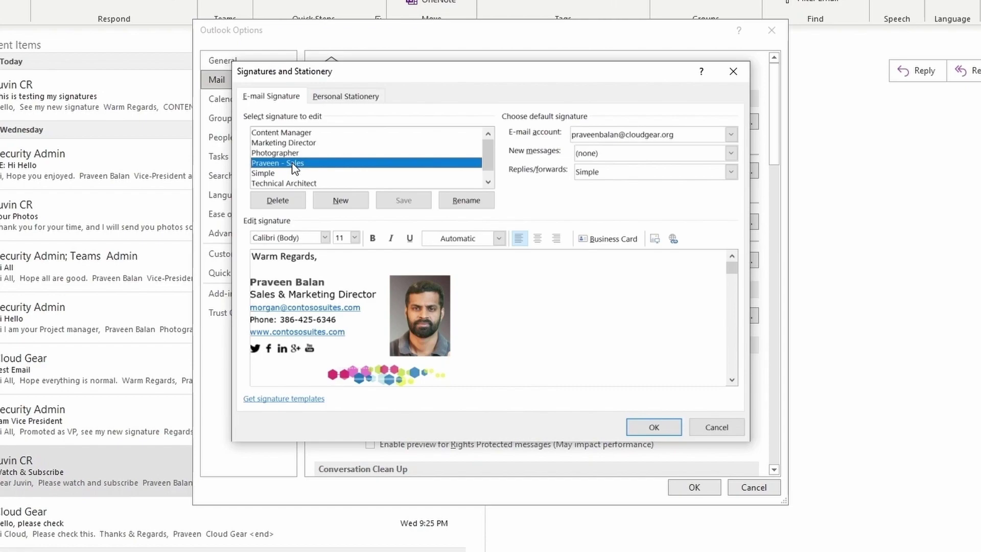
pyautogui.click(291, 173)
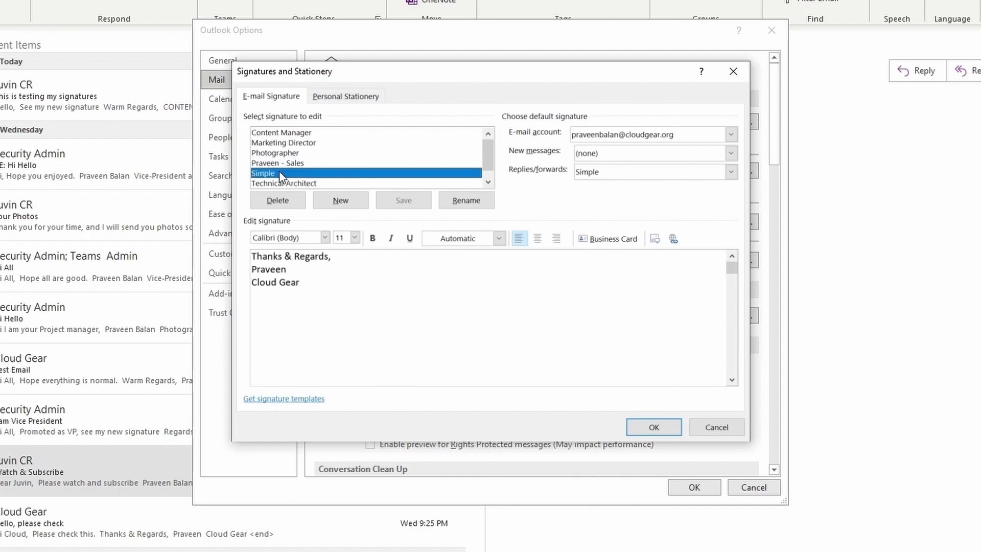
# Preview the Technical Architect and Youtuber signatures further down, then return to Simple.
pyautogui.scroll(-1, 307, 161)
pyautogui.click(294, 174)
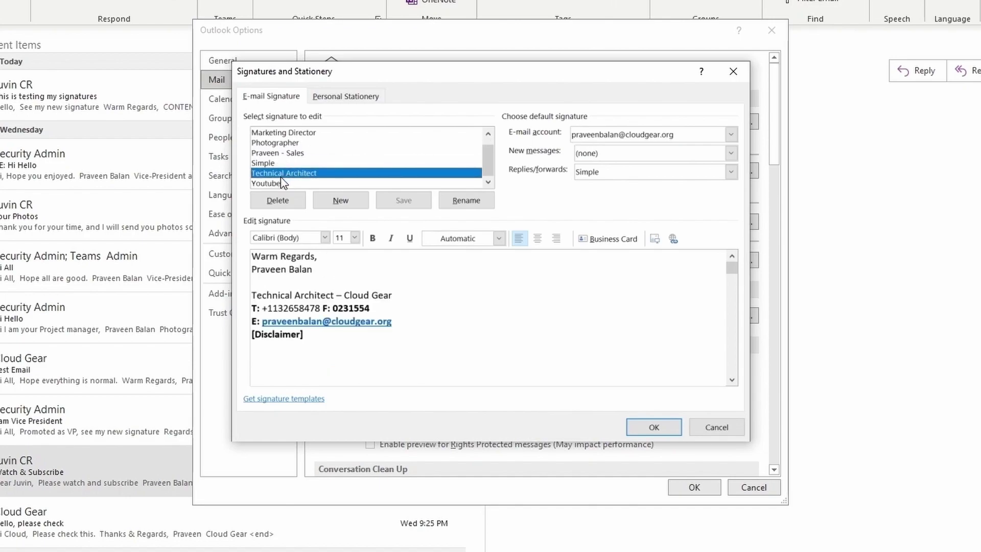
pyautogui.click(279, 185)
pyautogui.scroll(1, 292, 163)
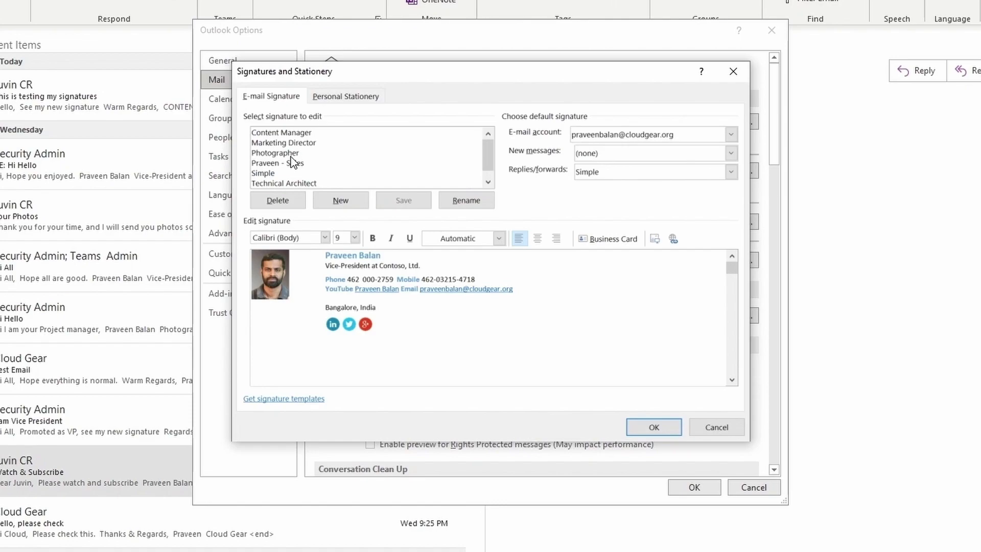
pyautogui.click(285, 174)
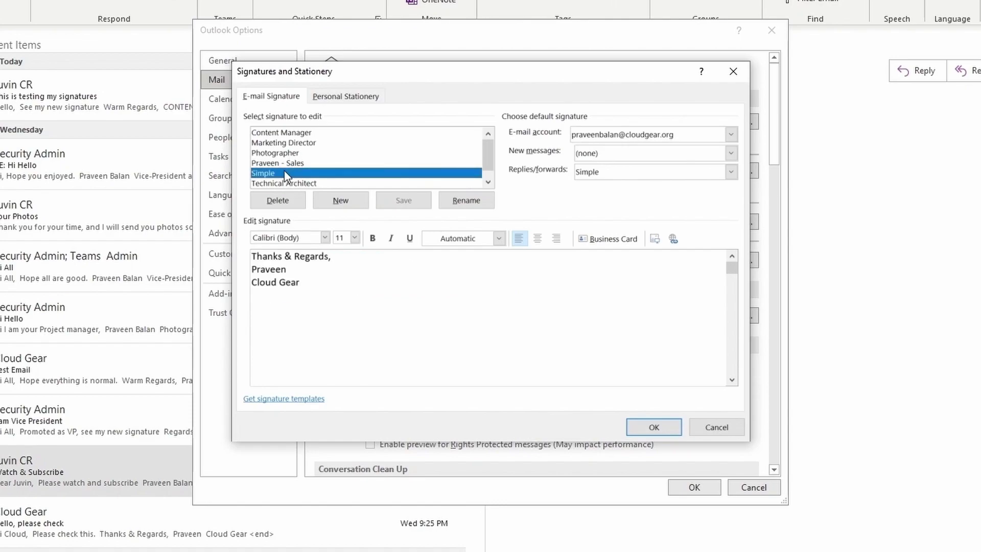
# Make Simple the default signature for new messages and replies/forwards, then close both settings dialogs.
pyautogui.click(731, 153)
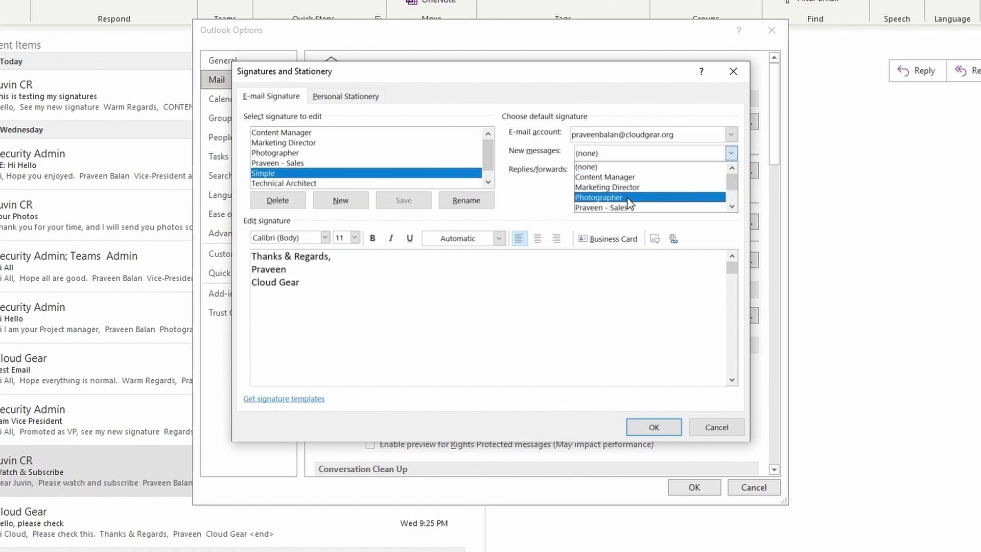
pyautogui.scroll(-1, 634, 199)
pyautogui.click(598, 208)
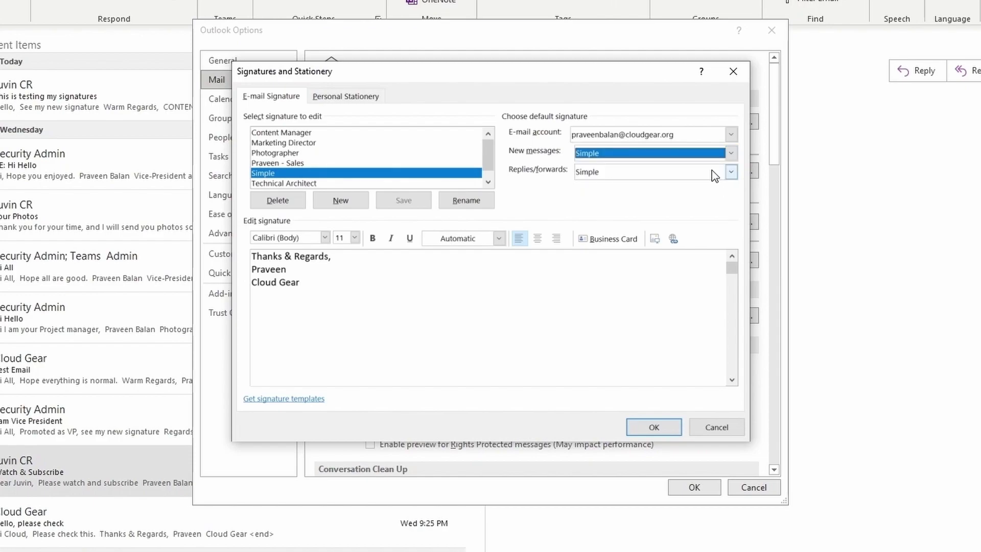
pyautogui.click(732, 172)
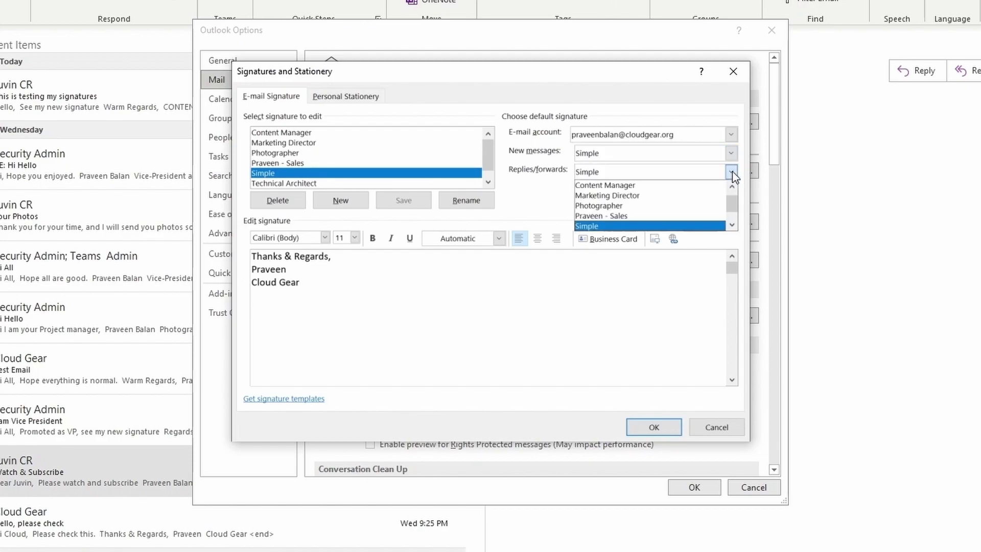
pyautogui.click(620, 229)
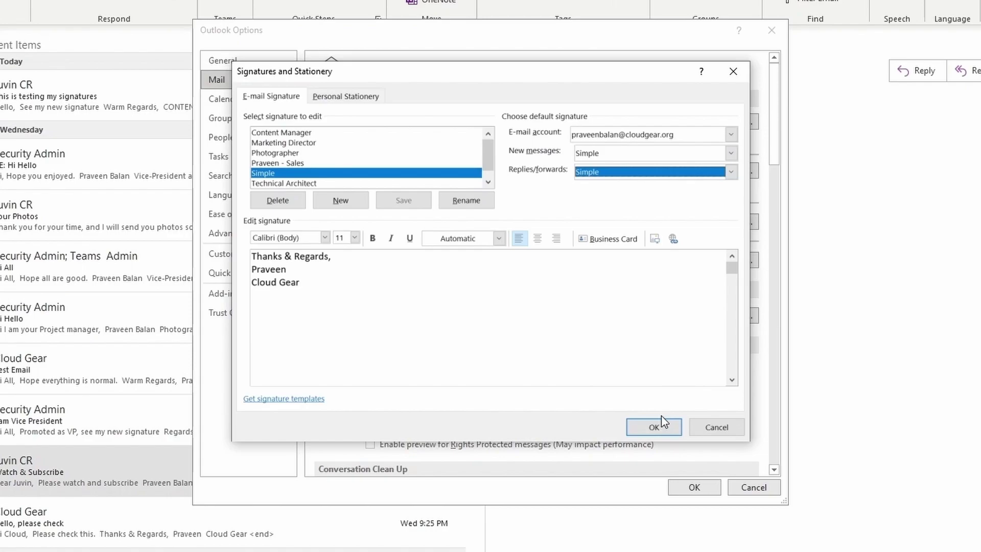
pyautogui.click(655, 427)
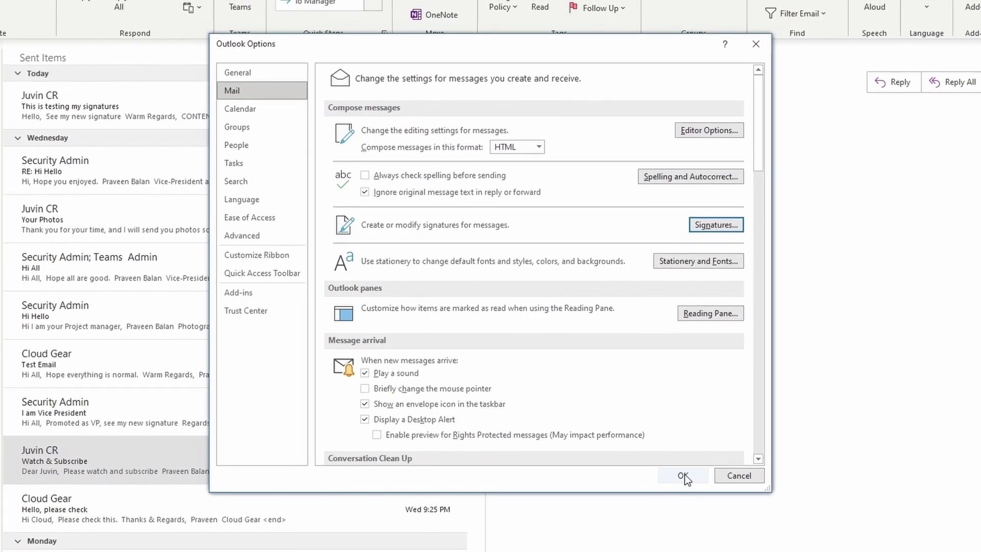
pyautogui.click(684, 475)
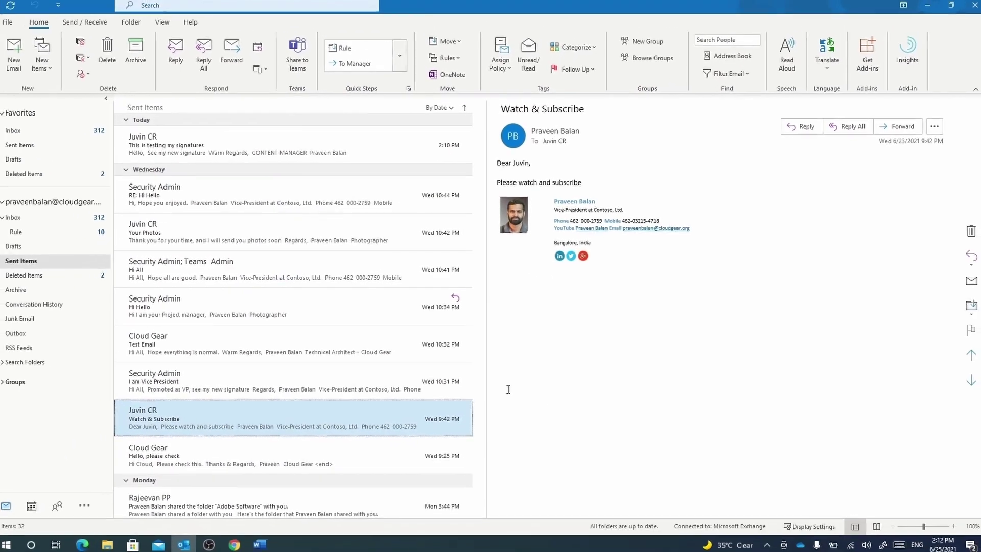
# Check the default signature in a new email, then reply to the test email asking for an update.
pyautogui.click(17, 58)
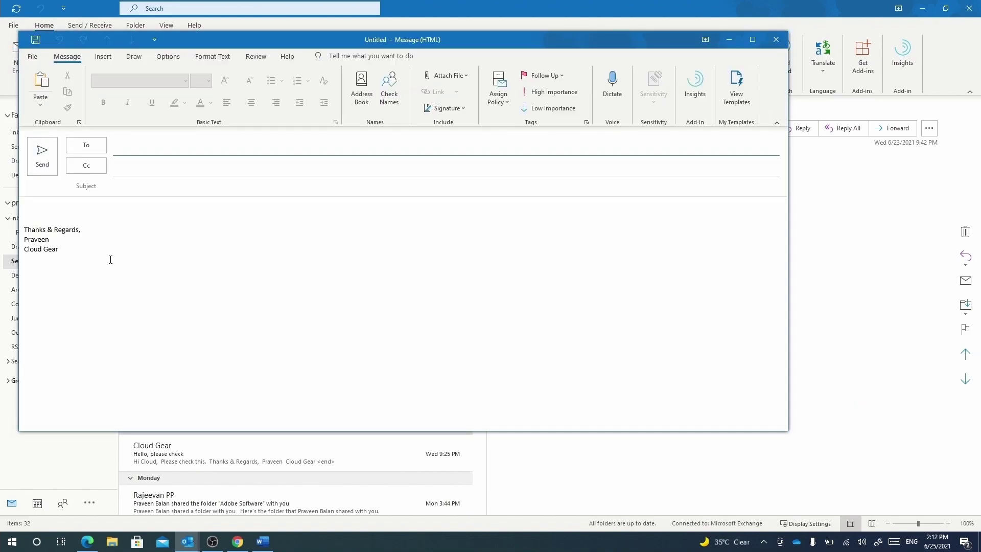
pyautogui.click(775, 40)
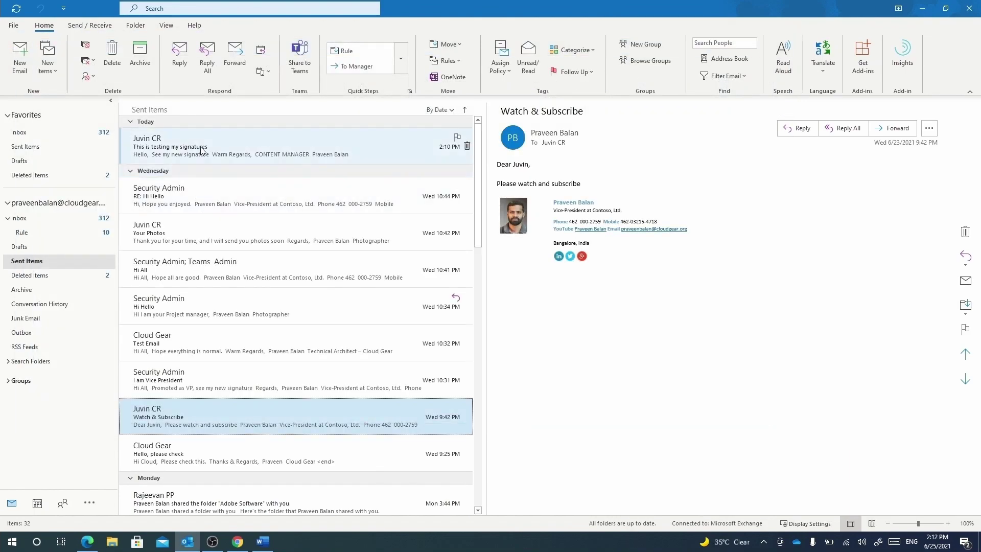
pyautogui.click(205, 138)
pyautogui.click(800, 128)
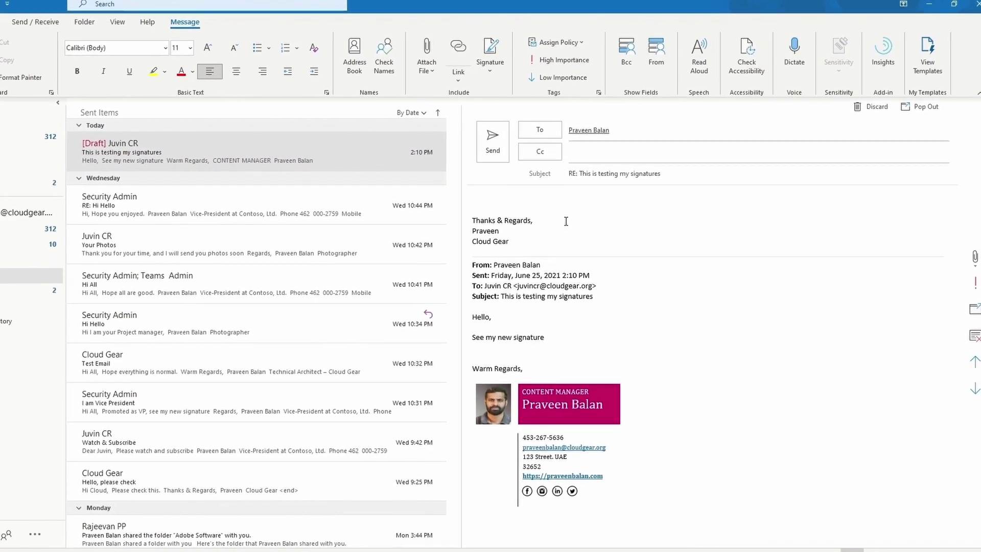
pyautogui.click(526, 195)
pyautogui.write('I just wanted to follow up on this this, do you have an update')
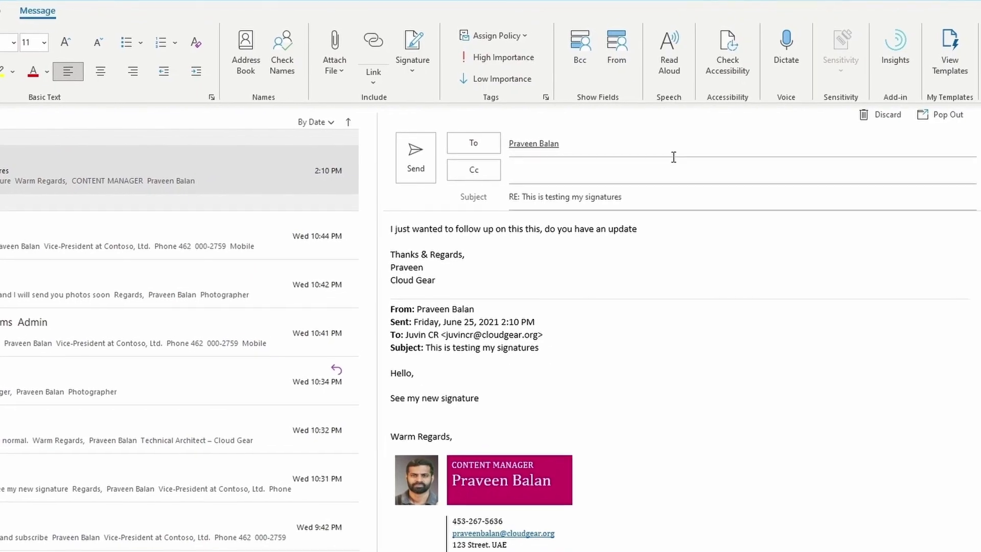
# Insert the Content Manager signature in the reply, then replace it with the Simple signature.
pyautogui.click(412, 61)
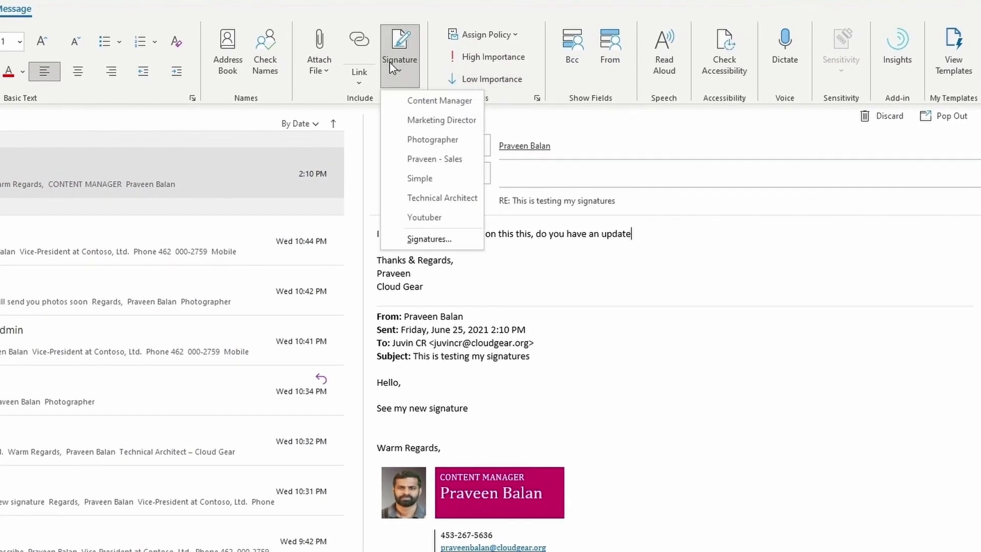
pyautogui.click(425, 104)
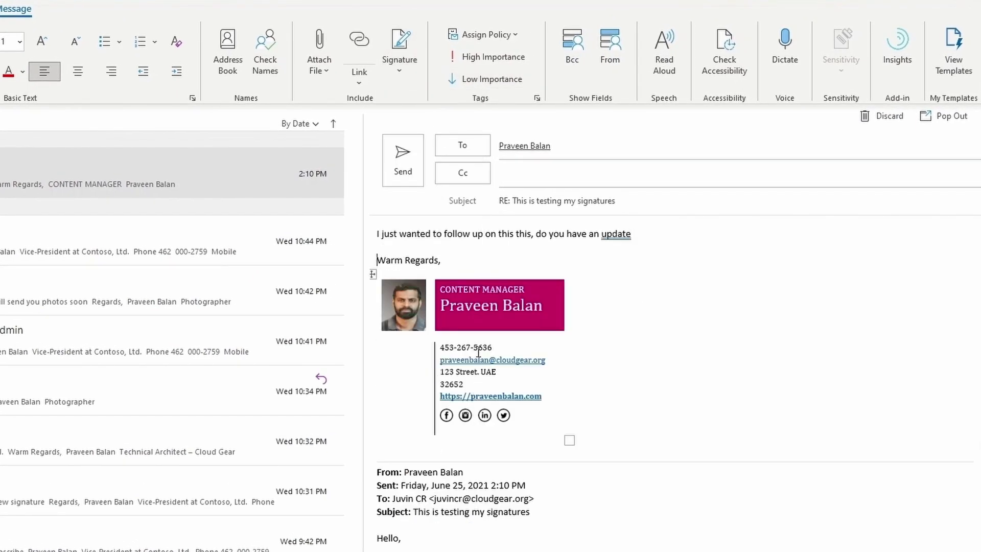
pyautogui.click(412, 73)
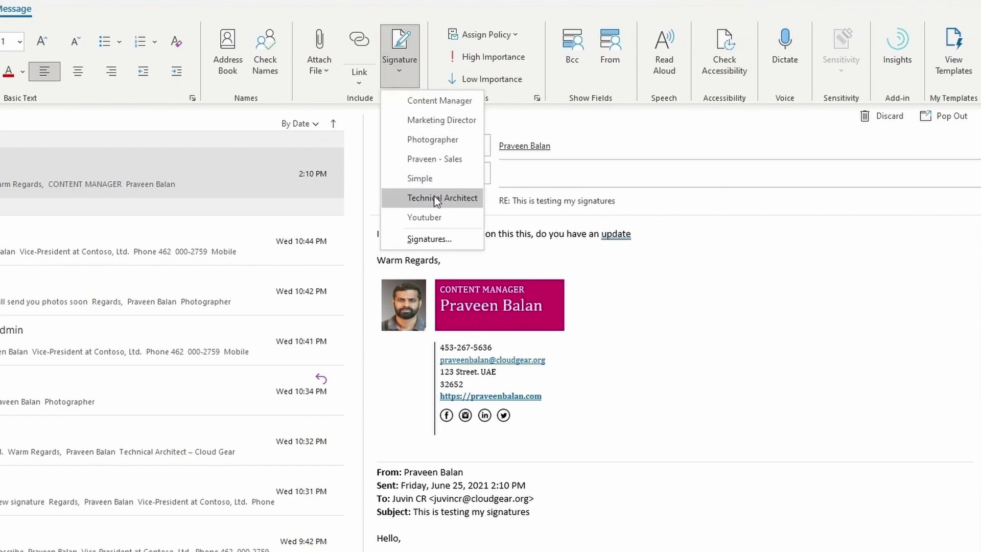
pyautogui.click(428, 180)
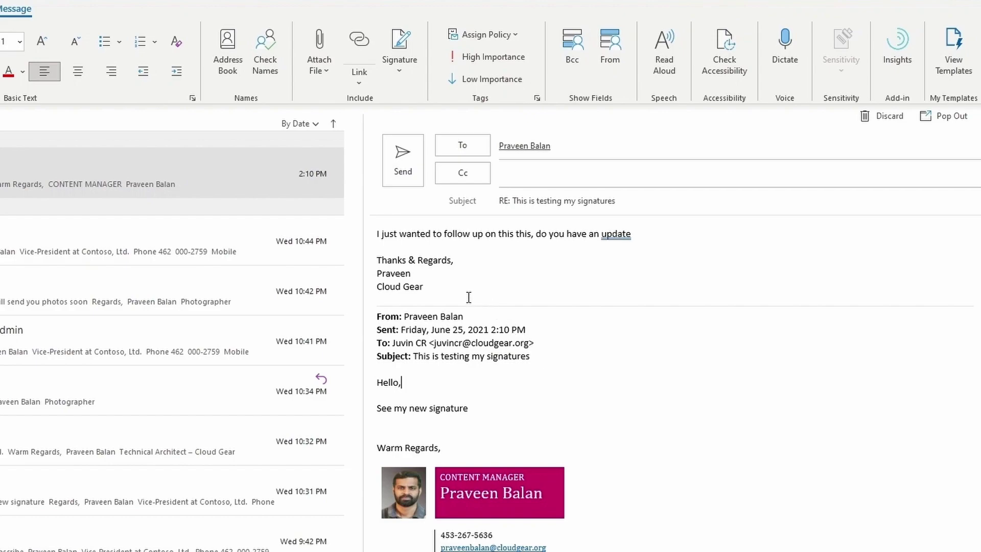
# Switch the reply's signature to Content Manager, then Marketing Director, then Photographer.
pyautogui.rightClick(403, 271)
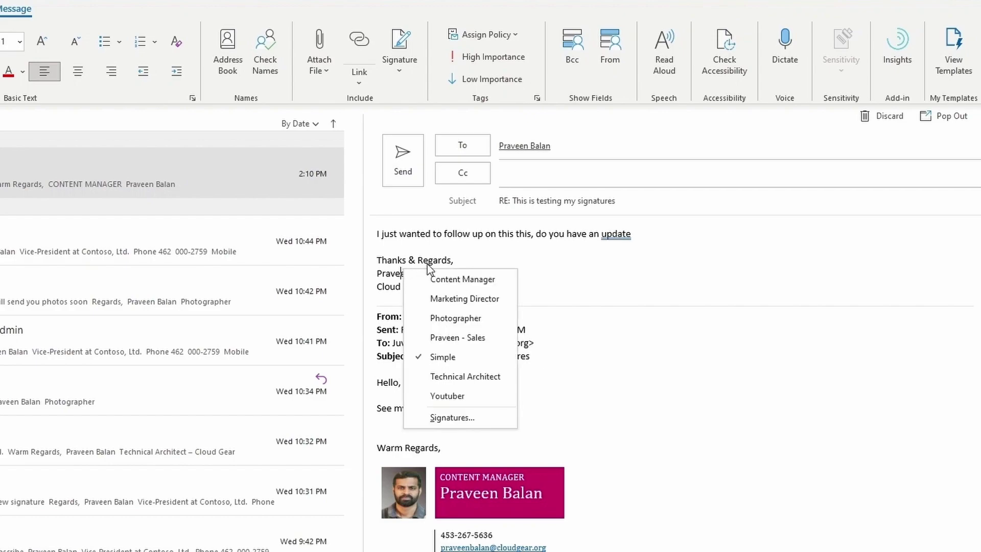
pyautogui.click(465, 289)
pyautogui.rightClick(481, 332)
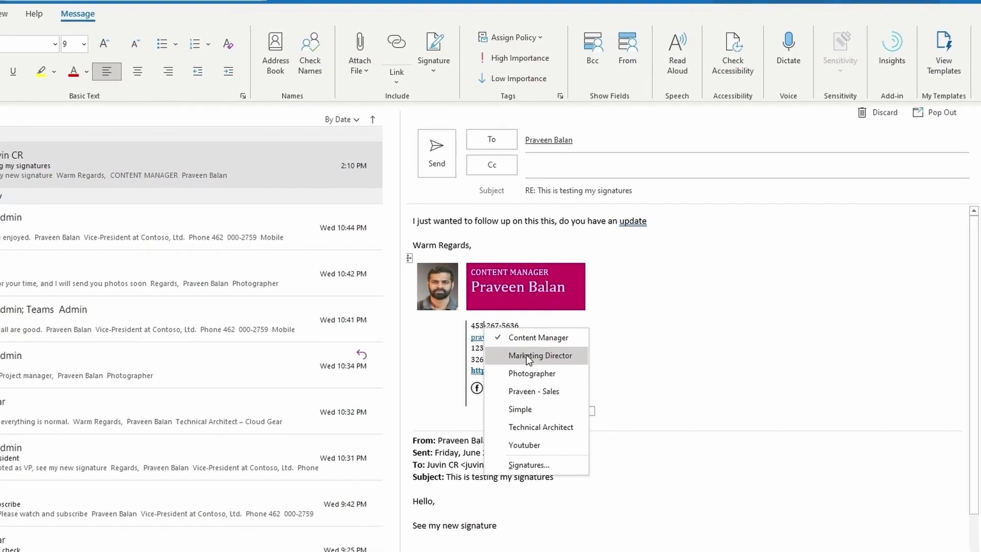
pyautogui.click(526, 355)
pyautogui.rightClick(547, 322)
pyautogui.press('Escape')
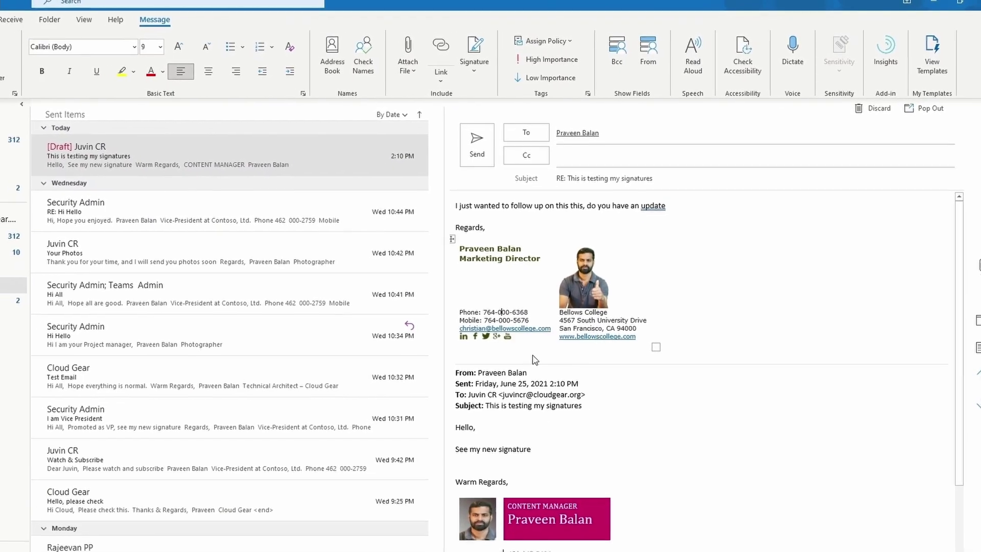
pyautogui.rightClick(511, 306)
pyautogui.click(555, 345)
# Switch the signature through the sales and Technical Architect ones, ending on Contoso Vice-President.
pyautogui.rightClick(548, 243)
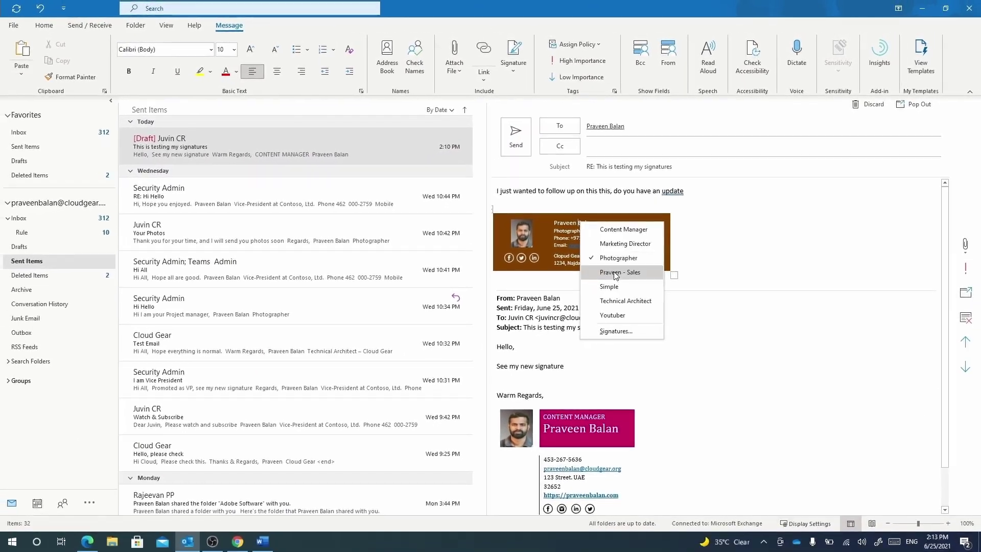
pyautogui.click(616, 275)
pyautogui.rightClick(568, 254)
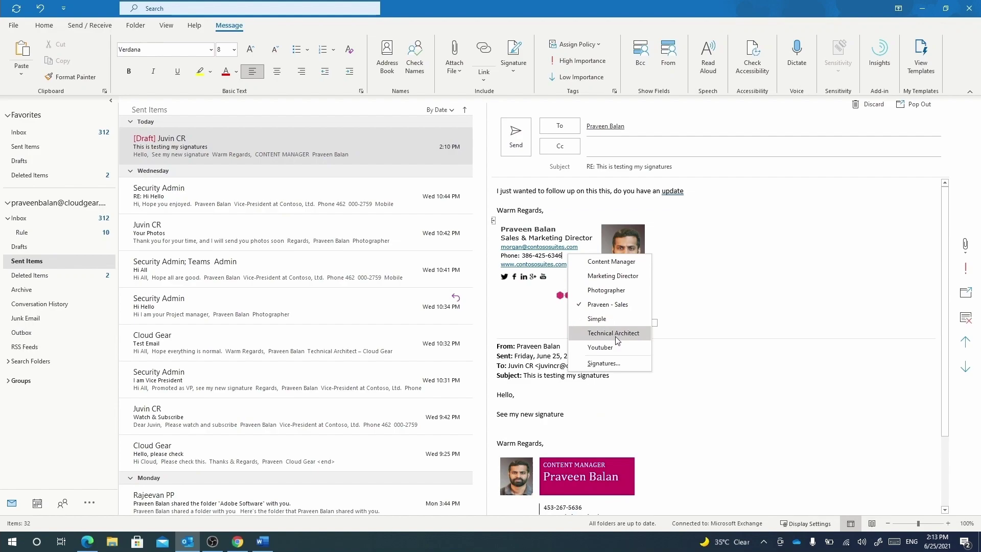
pyautogui.click(615, 333)
pyautogui.rightClick(535, 238)
pyautogui.click(578, 337)
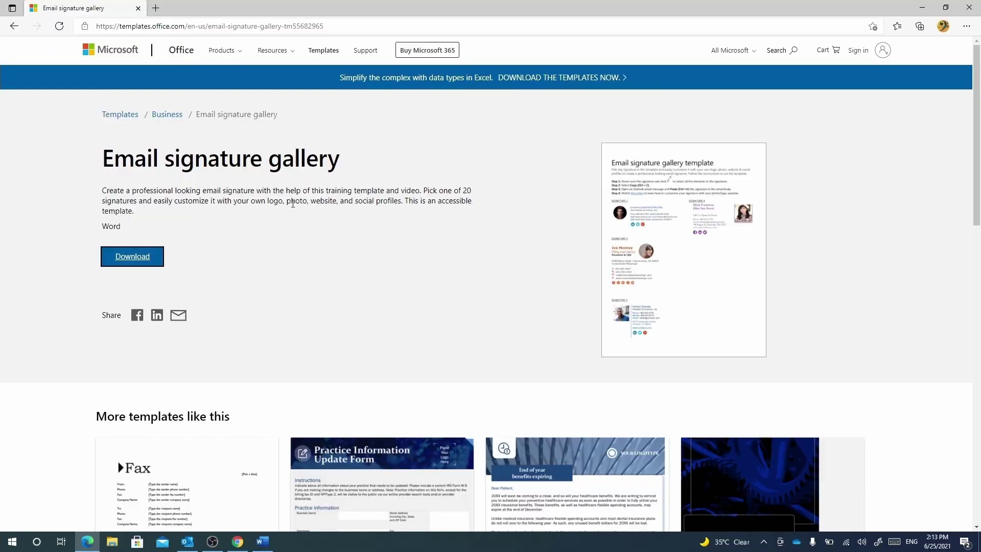
# Select the Email signature gallery template page's web address in the browser's address bar.
pyautogui.moveTo(324, 26); pyautogui.dragTo(99, 19)
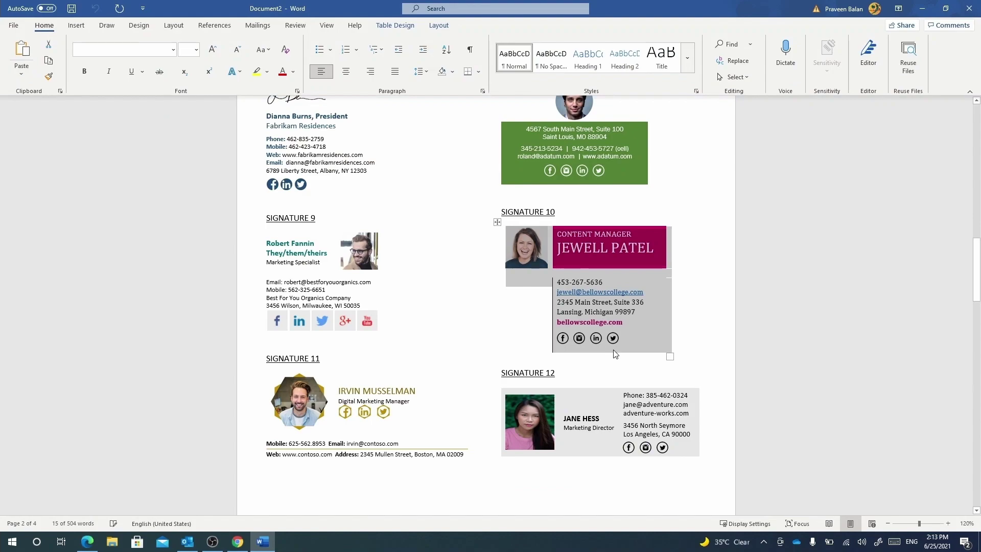
# Scroll the Word signature gallery down to Signature 11, briefly checking the Outlook reply.
pyautogui.scroll(12, 697, 319)
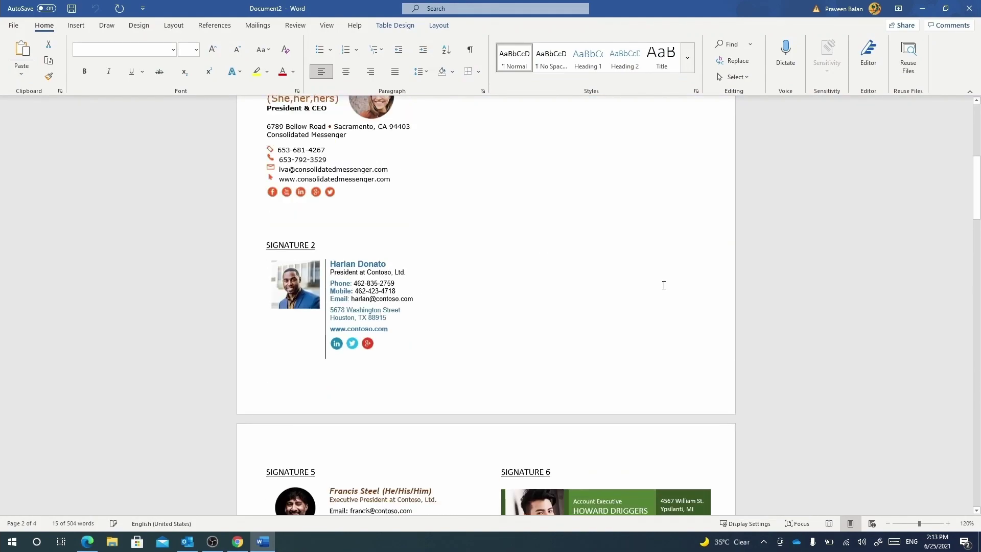
pyautogui.scroll(6, 664, 285)
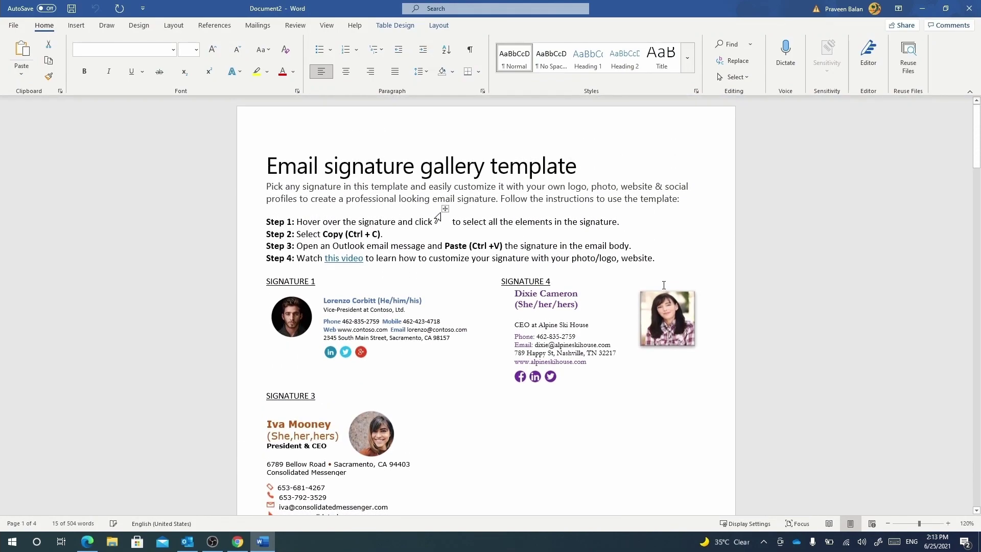
pyautogui.scroll(-3, 432, 378)
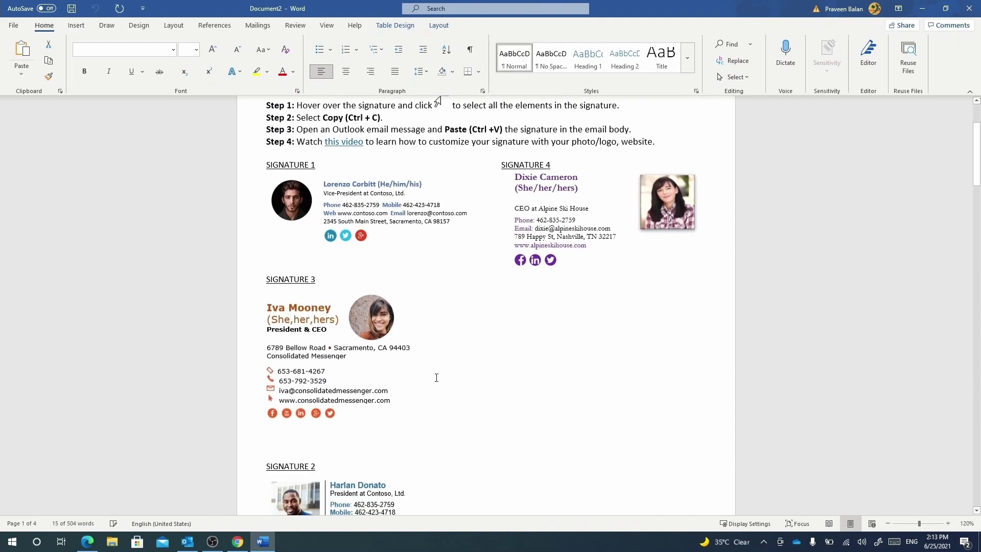
pyautogui.click(187, 541)
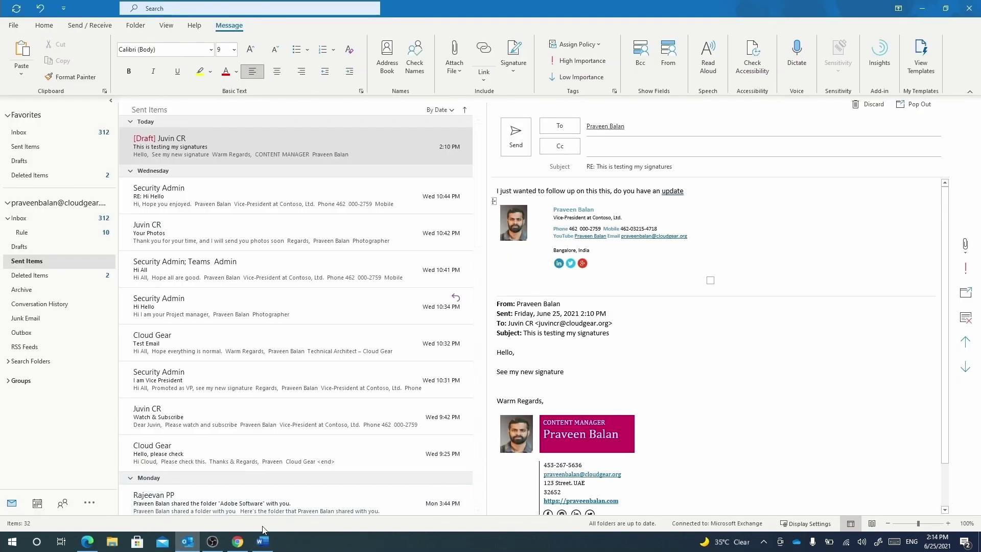
pyautogui.click(263, 542)
pyautogui.scroll(-7, 616, 309)
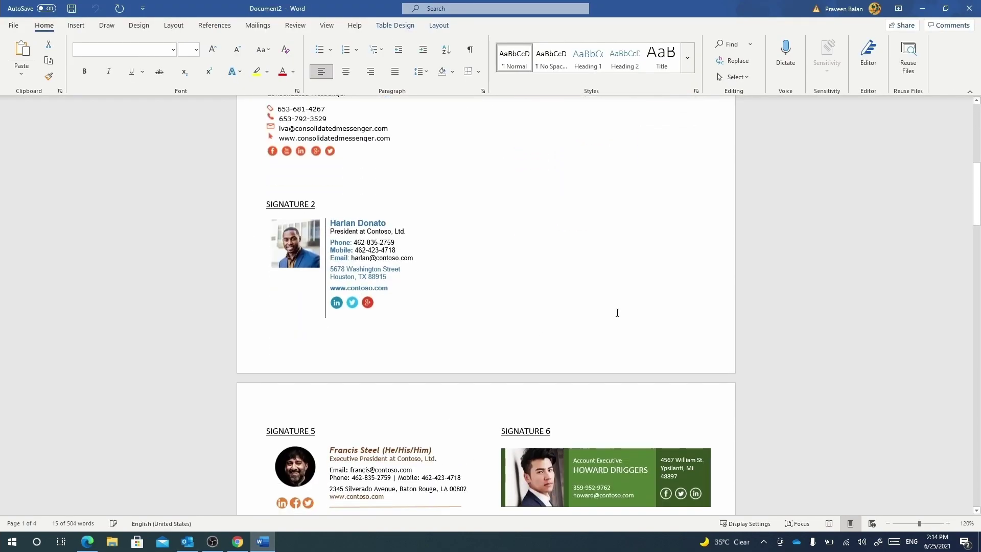
pyautogui.scroll(-10, 429, 339)
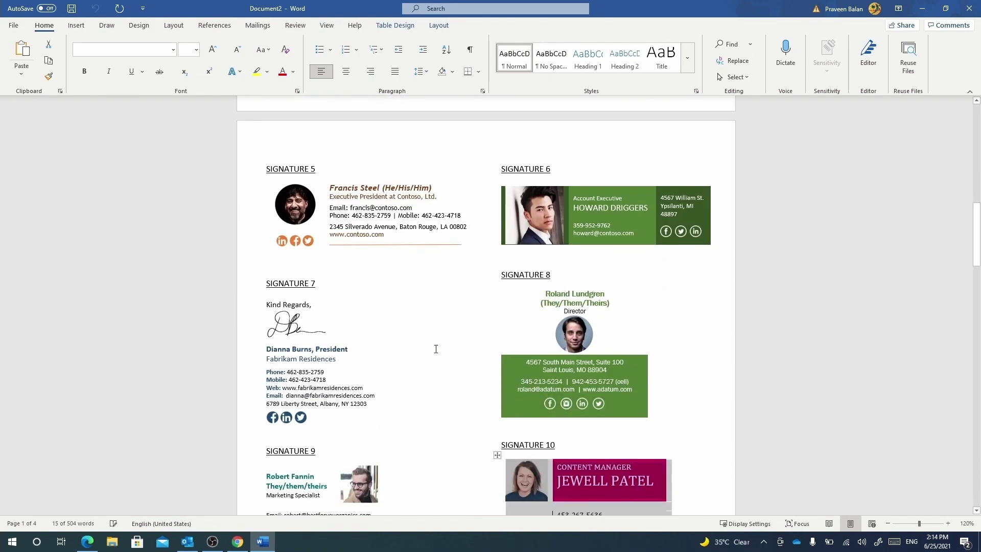
pyautogui.scroll(-4, 437, 350)
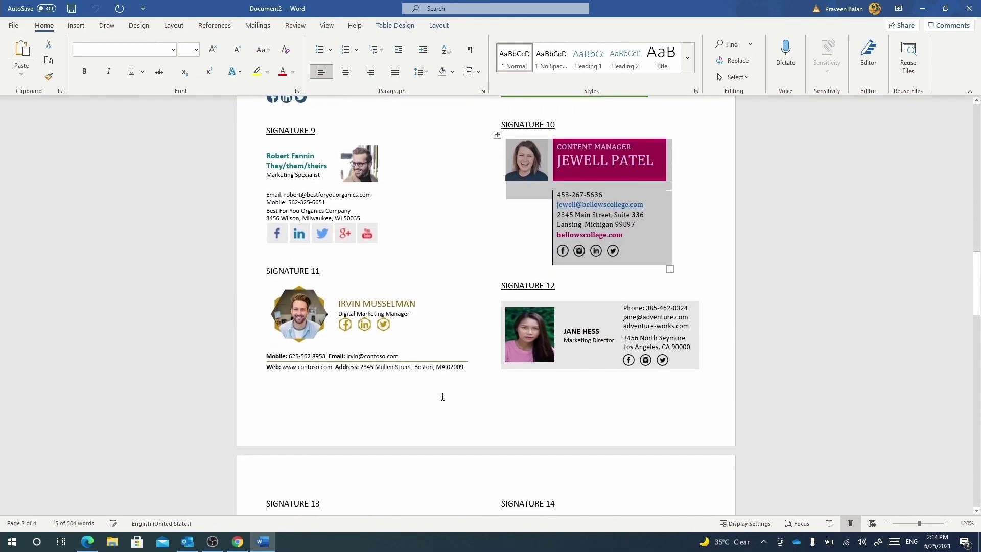
# Copy the Signature 11 Digital Marketing Manager block and return to Outlook.
pyautogui.click(475, 377)
pyautogui.moveTo(475, 378)
pyautogui.mouseDown()
pyautogui.moveTo(276, 363)
pyautogui.moveTo(284, 308)
pyautogui.mouseUp()
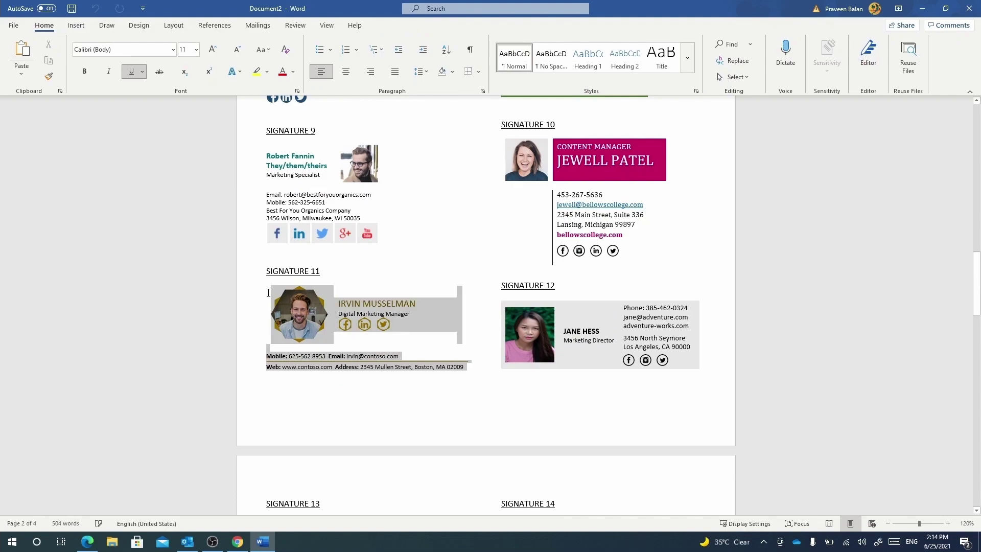
pyautogui.rightClick(334, 302)
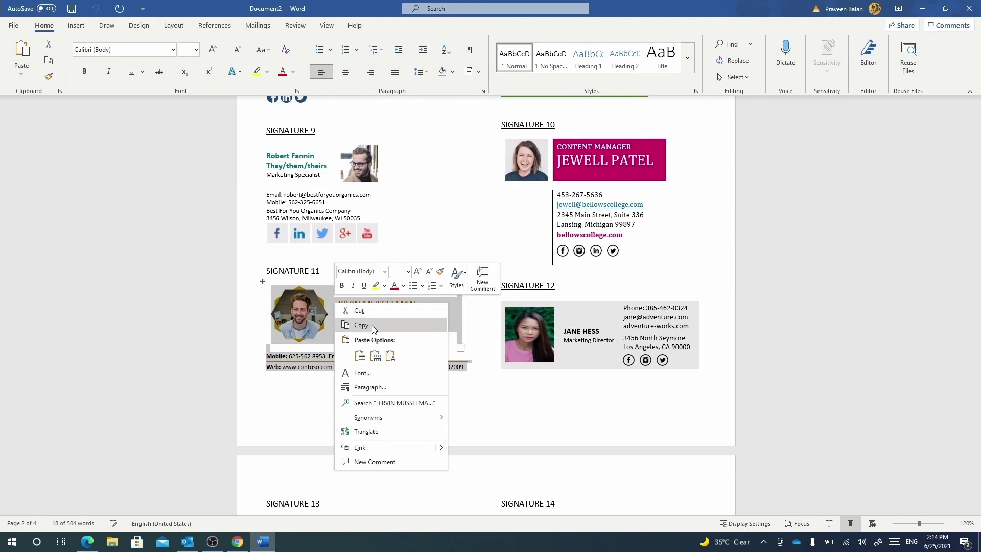
pyautogui.click(372, 325)
pyautogui.click(187, 541)
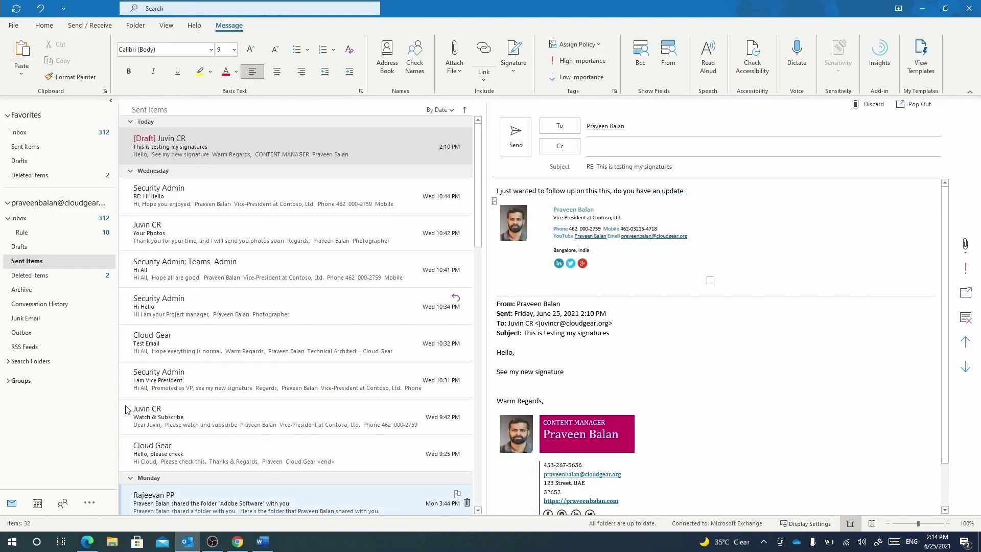
# In a new email, replace the default signature with the pasted Signature 11 block and enter the user's name.
pyautogui.click(45, 26)
pyautogui.click(15, 57)
pyautogui.hotkey('ctrl', 'a')
pyautogui.press('Delete')
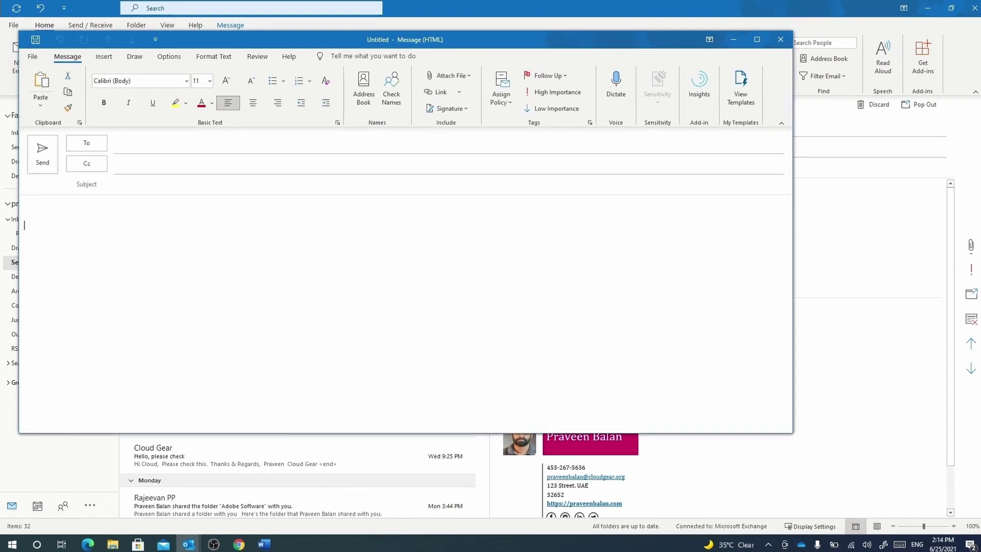
pyautogui.hotkey('ctrl', 'v')
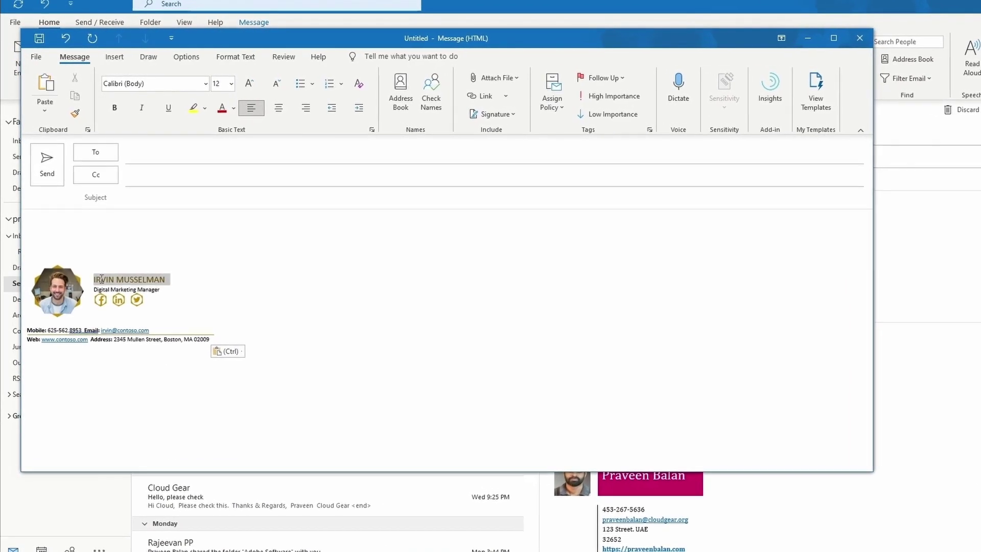
pyautogui.write('PRAVEEN BALAN')
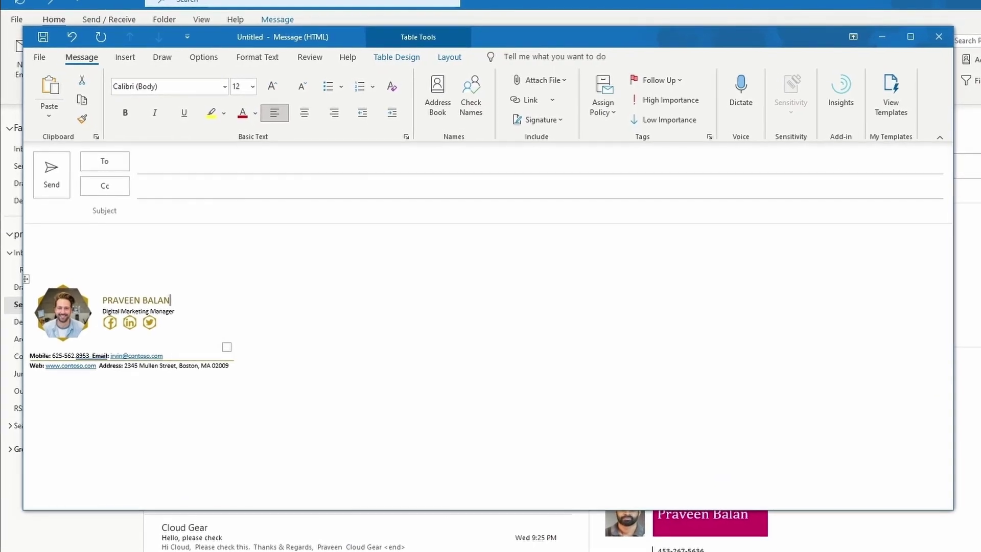
# Swap the sample photo for the user's portrait from the Photos folder and select the edited block.
pyautogui.click(142, 357)
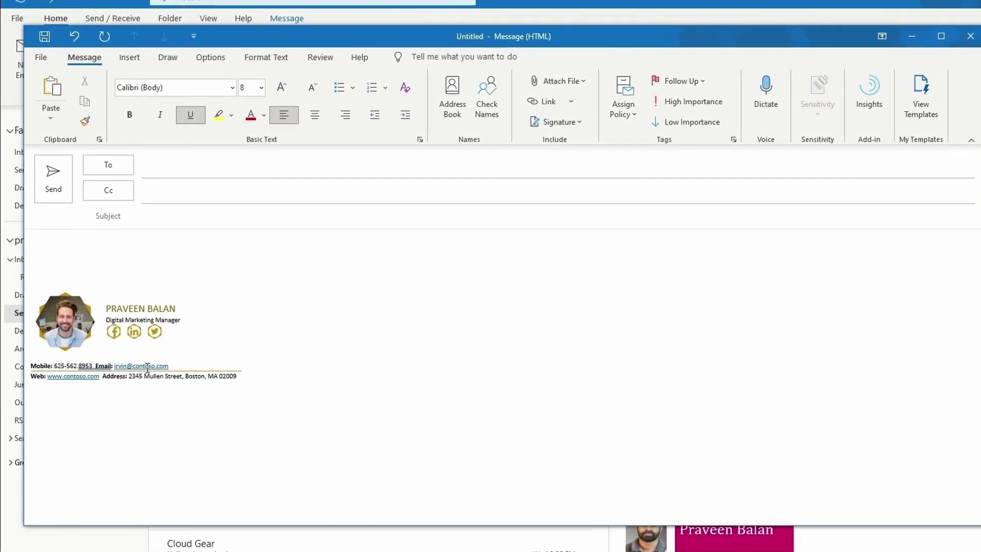
pyautogui.click(72, 320)
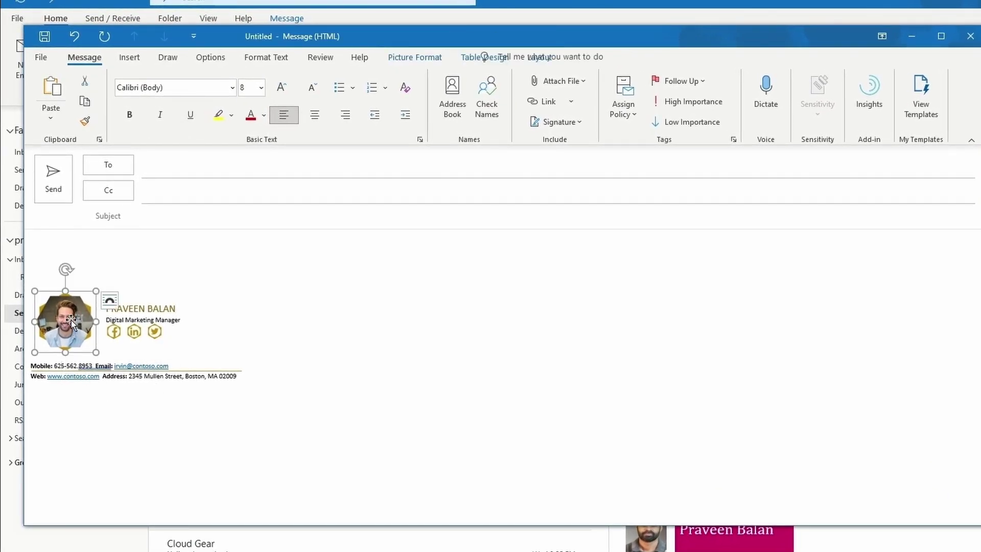
pyautogui.rightClick(71, 320)
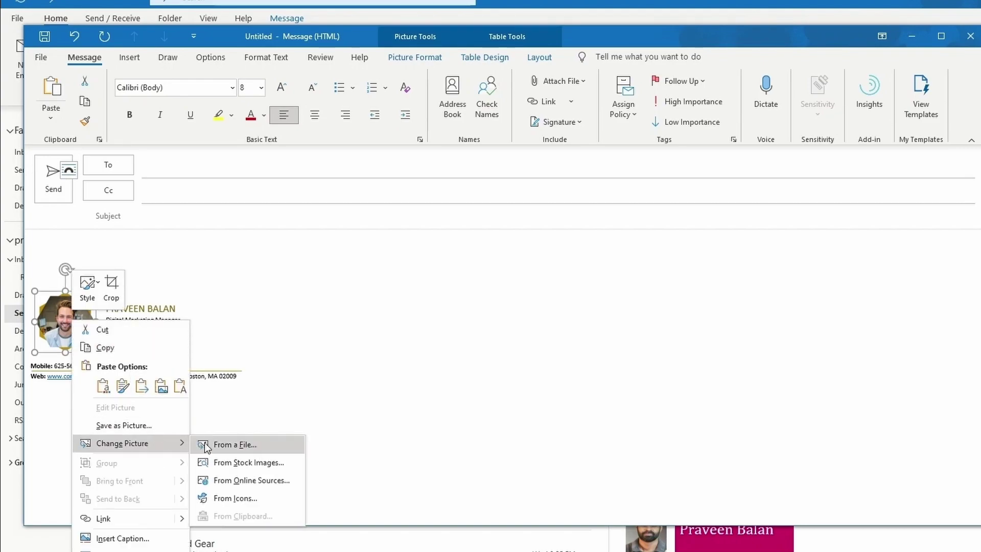
pyautogui.press('Escape')
pyautogui.press('Escape')
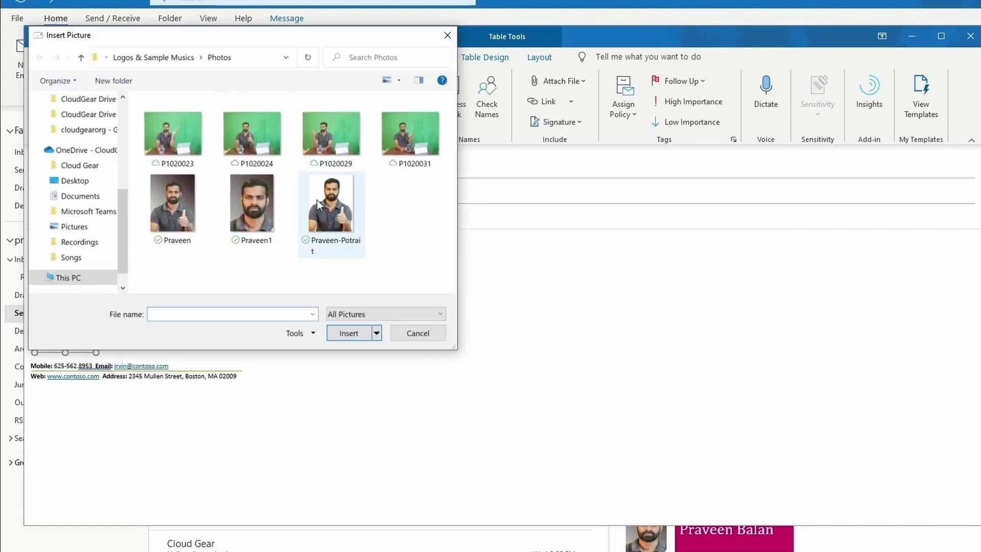
pyautogui.doubleClick(338, 209)
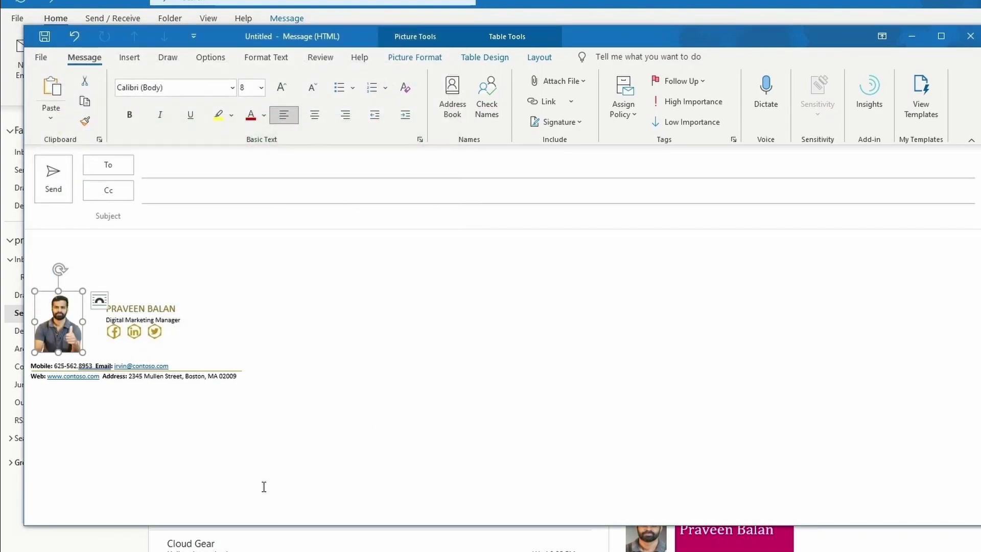
pyautogui.click(215, 508)
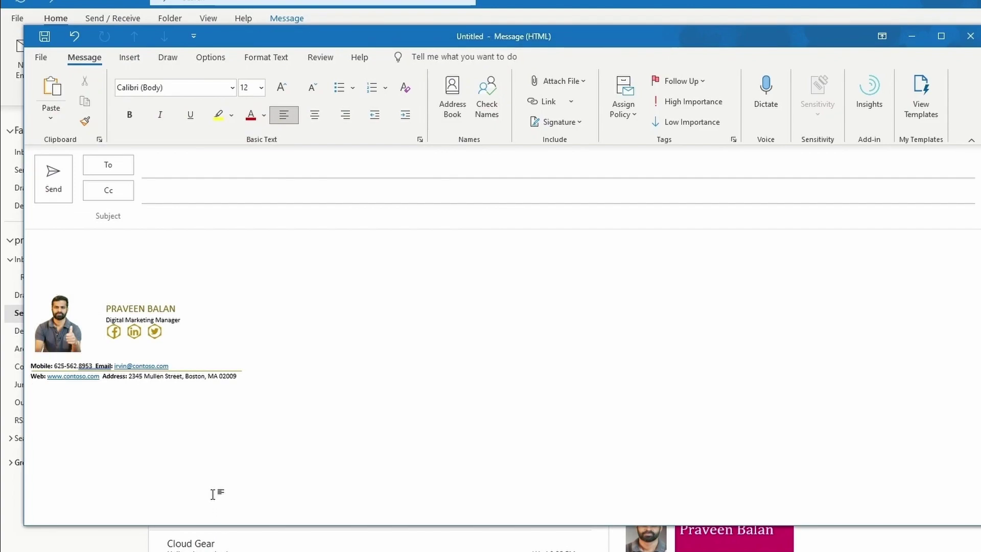
pyautogui.moveTo(276, 378); pyautogui.dragTo(116, 341)
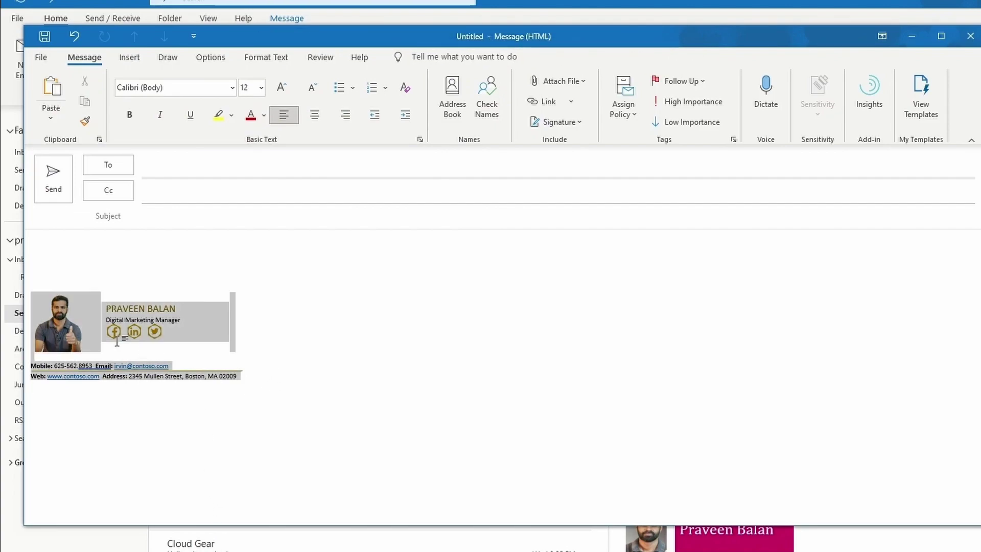
pyautogui.moveTo(64, 315); pyautogui.dragTo(59, 320)
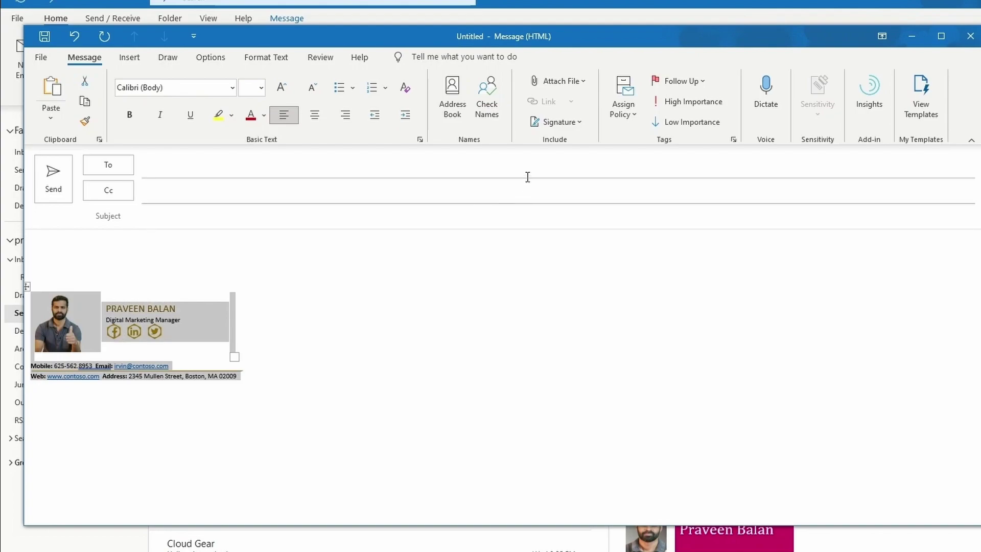
# Create a signature named Digital Marketing Manager, paste the edited block into it, and save.
pyautogui.click(554, 123)
pyautogui.click(557, 267)
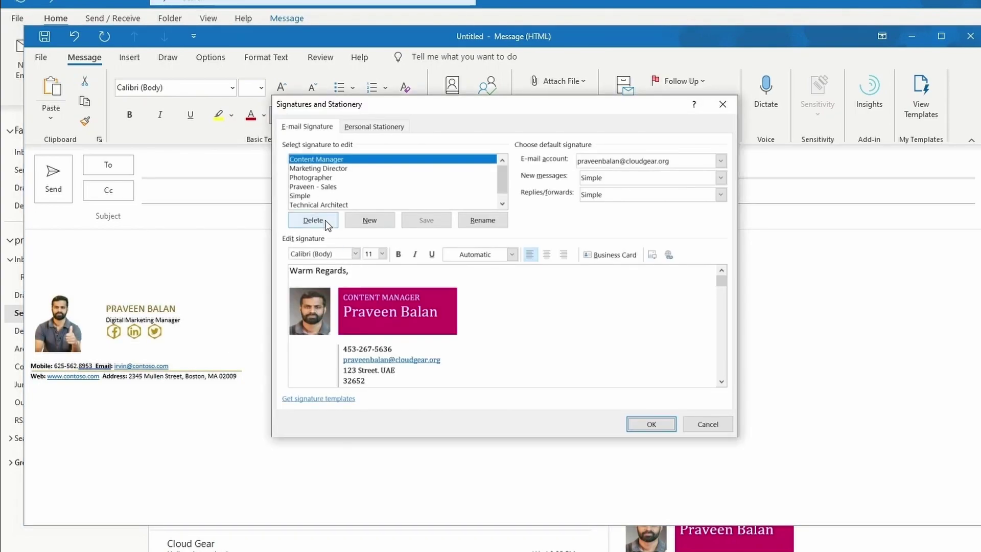
pyautogui.click(369, 220)
pyautogui.write('dIGITA')
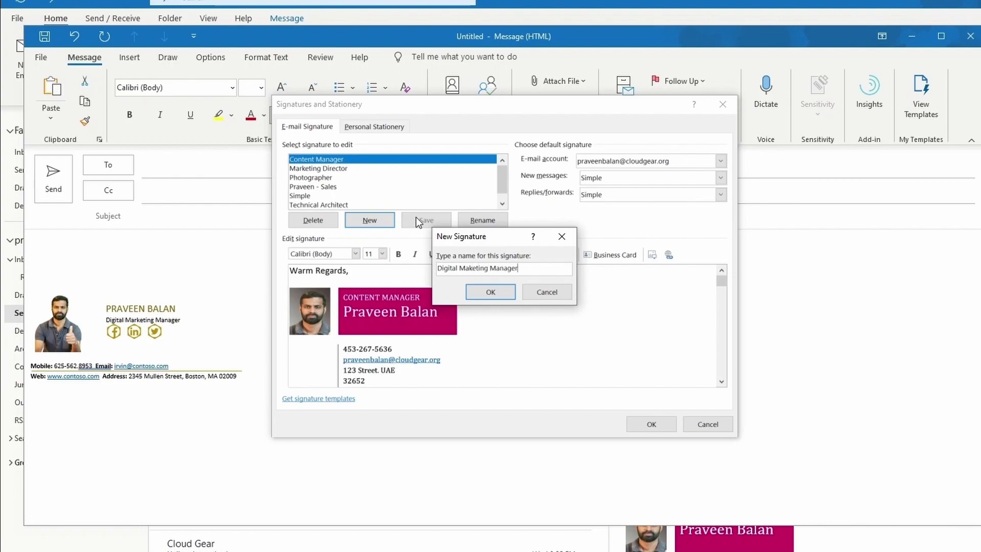
pyautogui.click(490, 291)
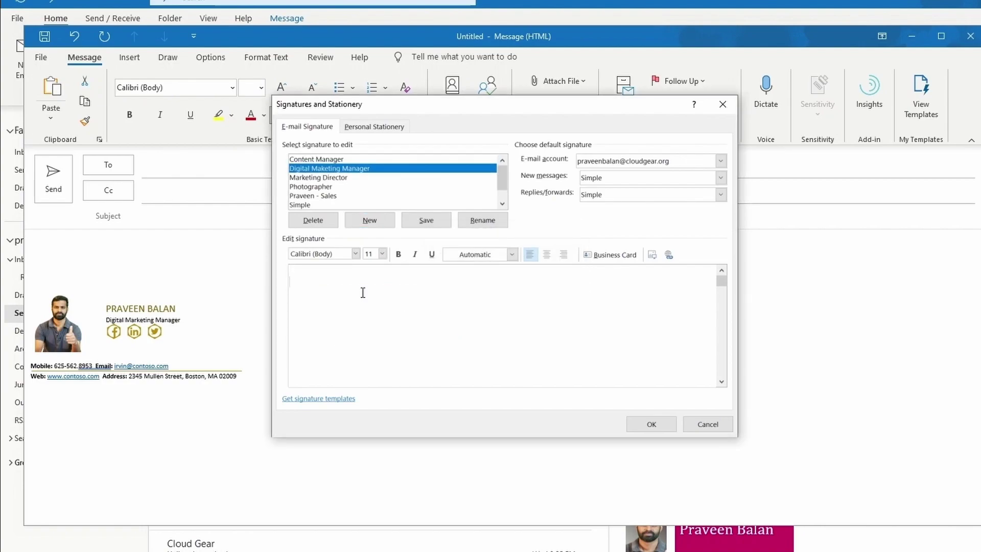
pyautogui.hotkey('ctrl', 'v')
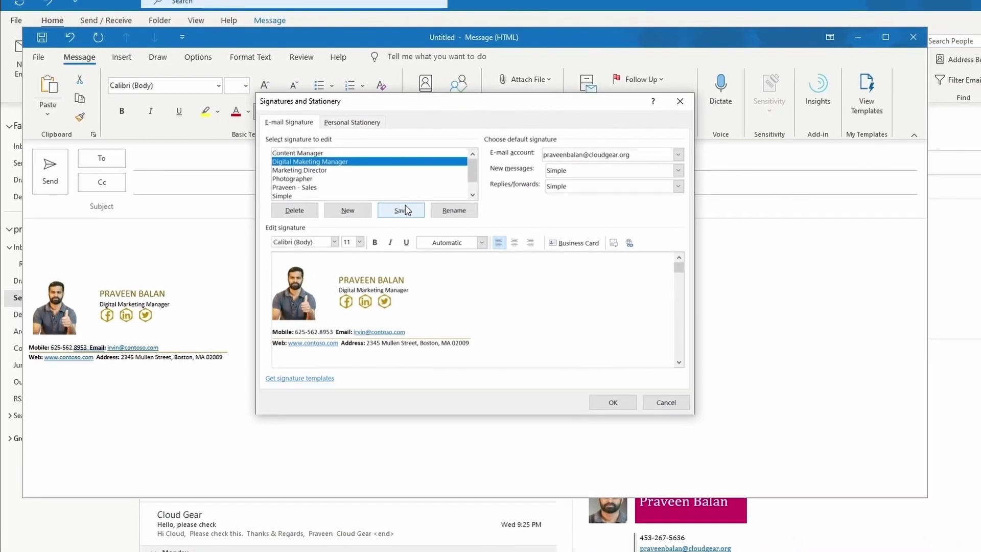
pyautogui.click(401, 210)
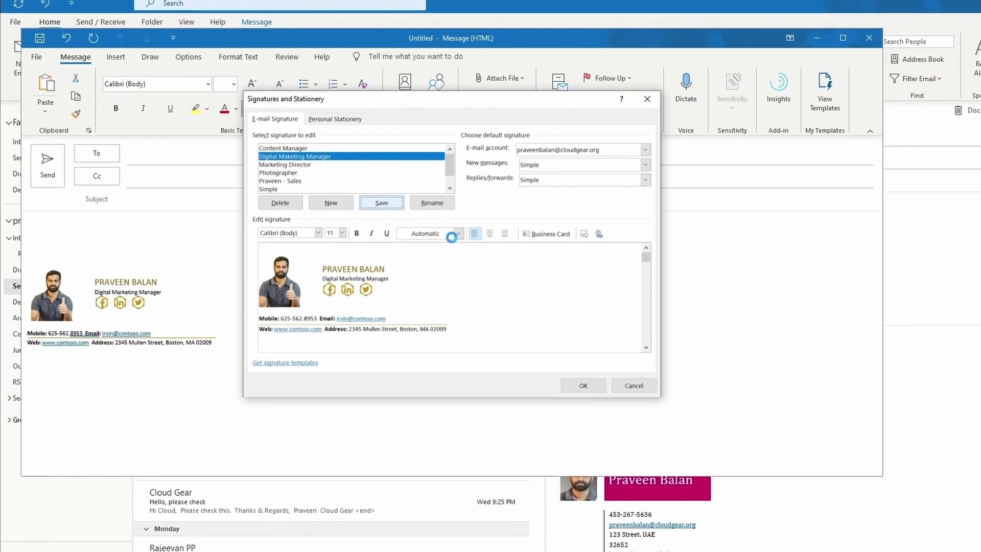
# Swap the reply's Vice-President signature for the new Digital Marketing Manager signature.
pyautogui.click(583, 368)
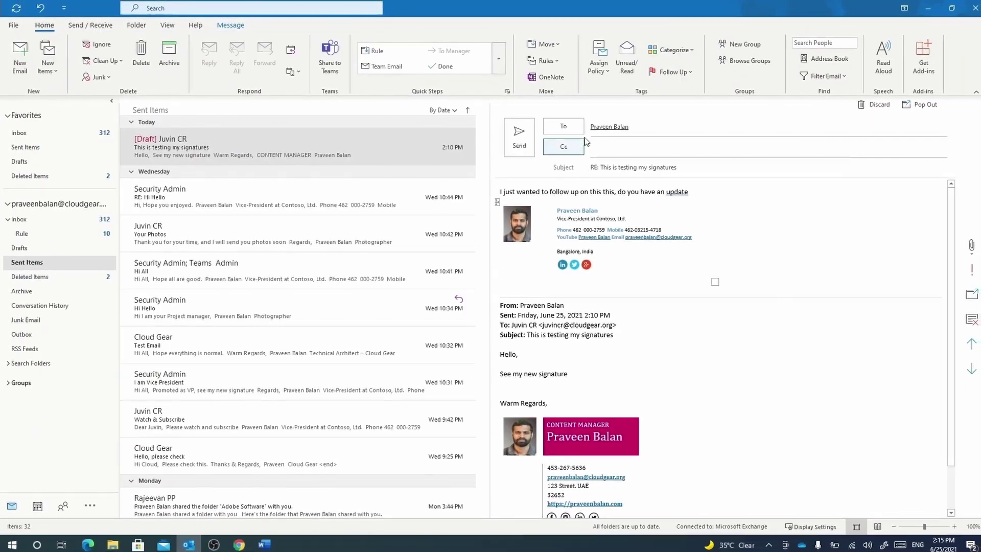
pyautogui.rightClick(546, 220)
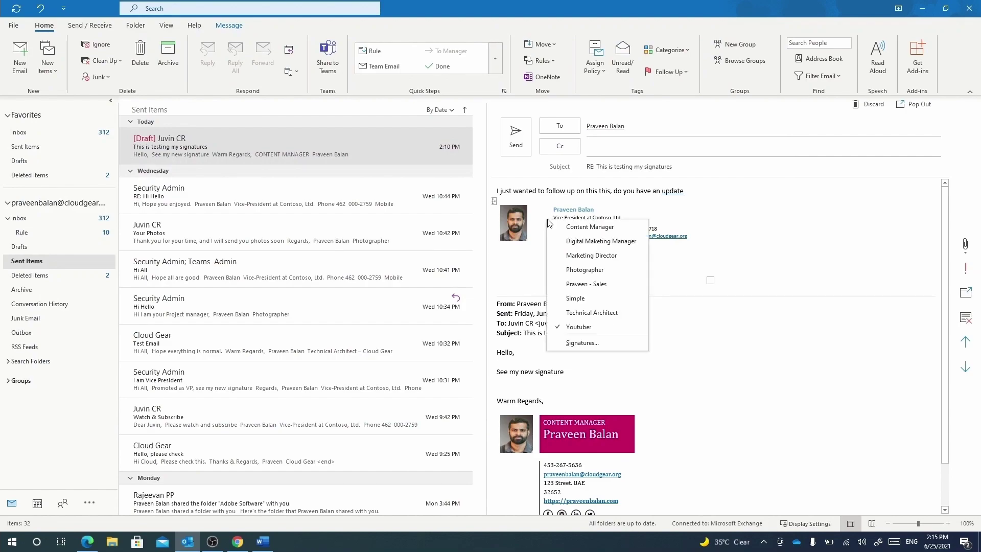
pyautogui.click(582, 241)
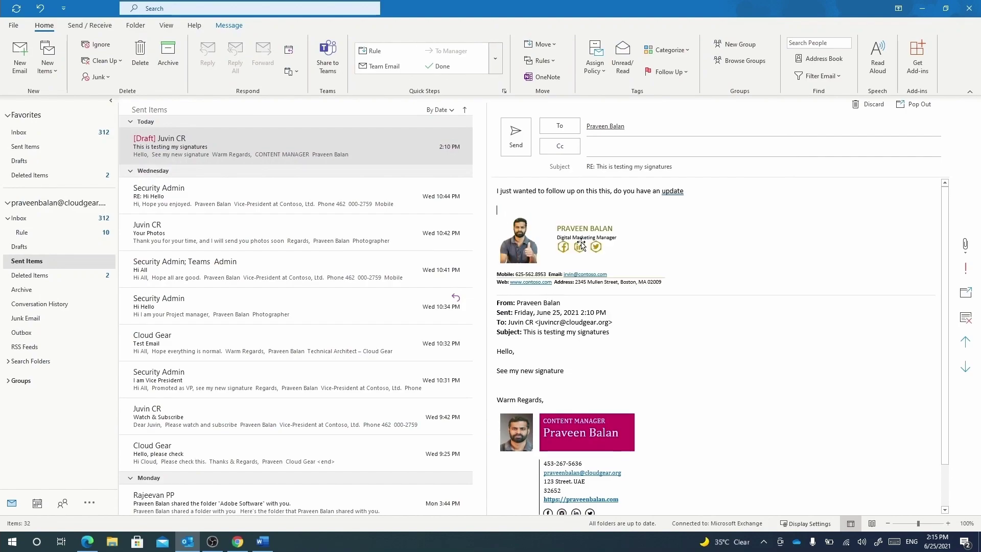